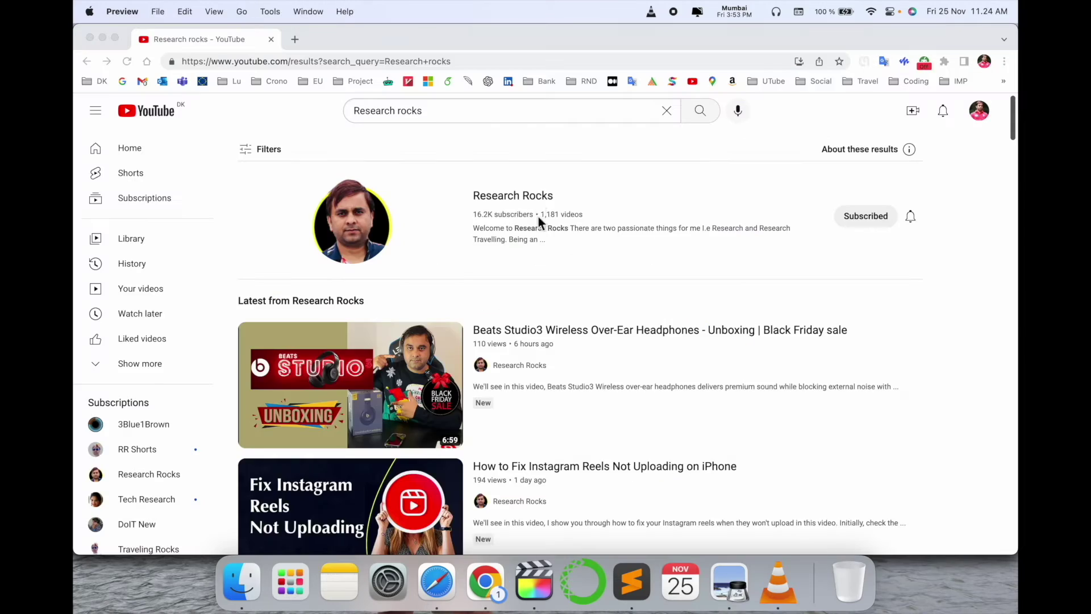
Step: Turn on notifications with the subscribe bell on the Research Rocks channel page
click(537, 216)
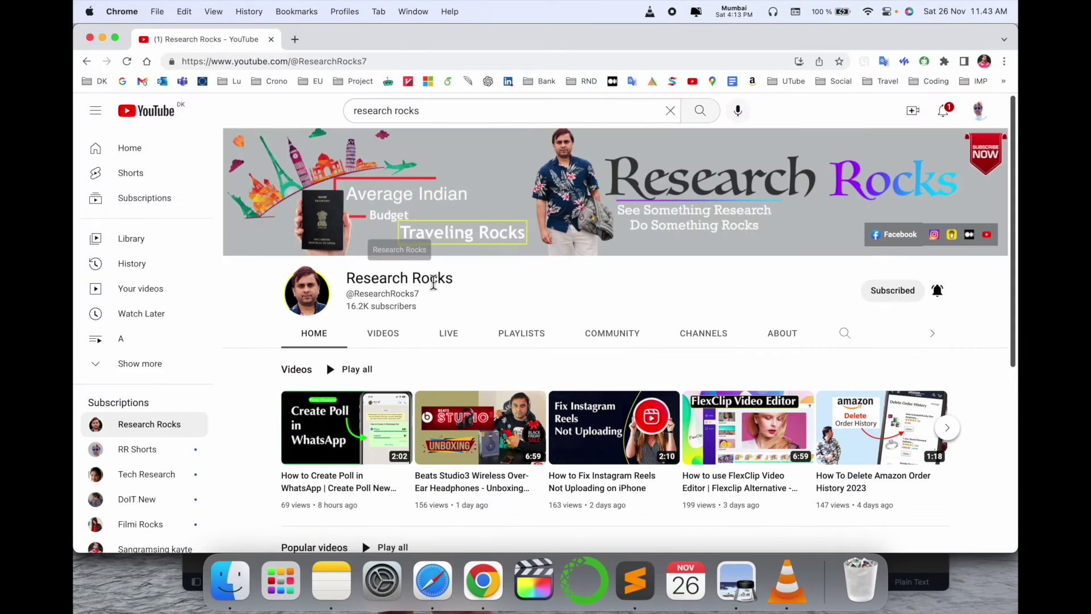
Step: Load the pasted Tenorshare iAnyGo (Mac) product page URL in a new Chrome tab
triple_click(432, 282)
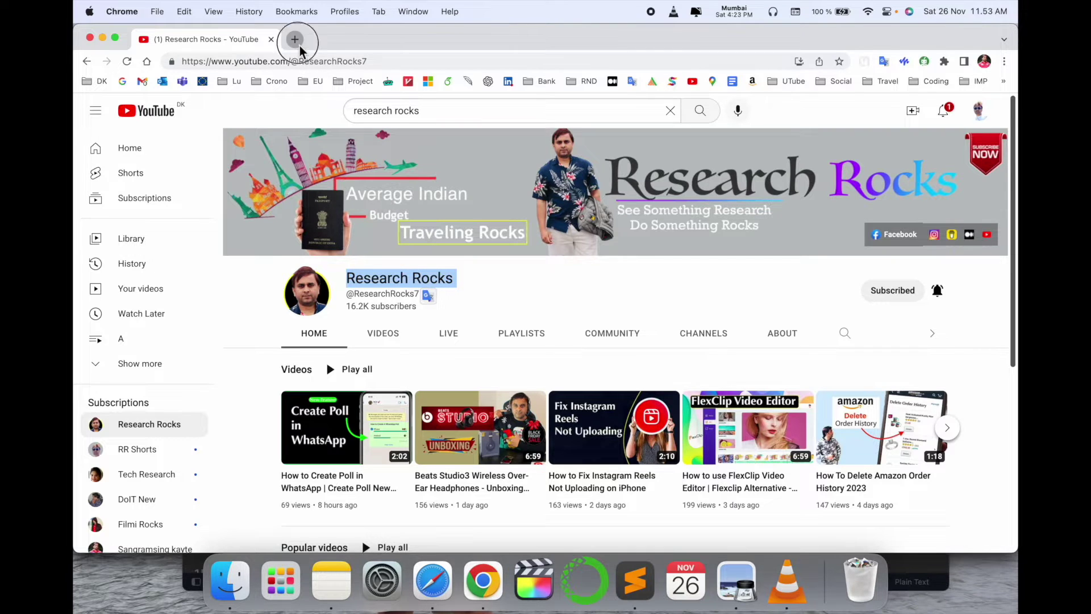
click(295, 41)
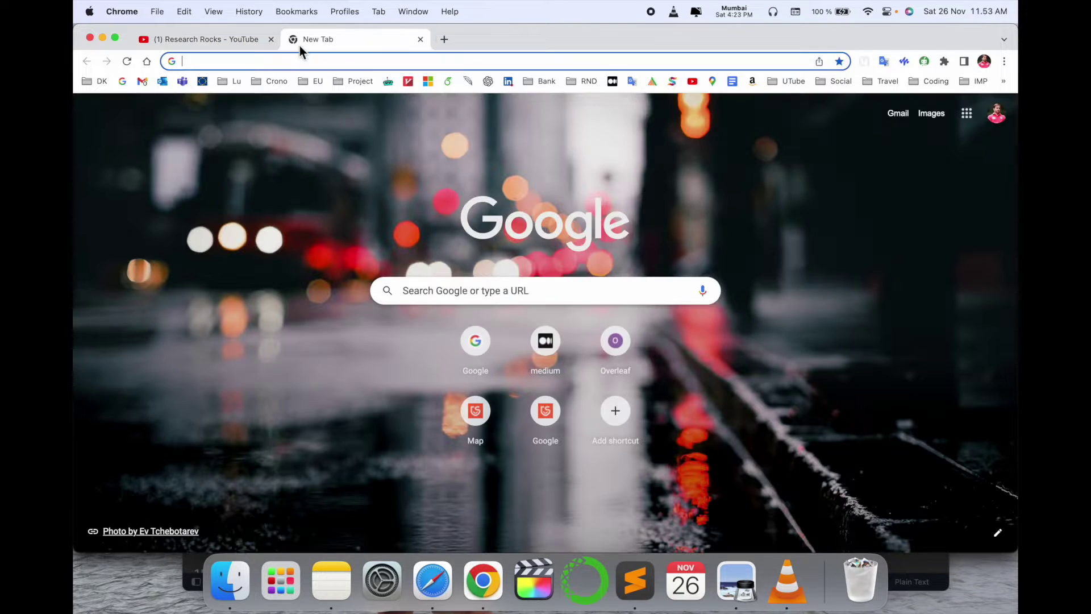
text(https://www.tenorshare.com/products/ianygo-change-gps-location-iphone.html)
key(Return)
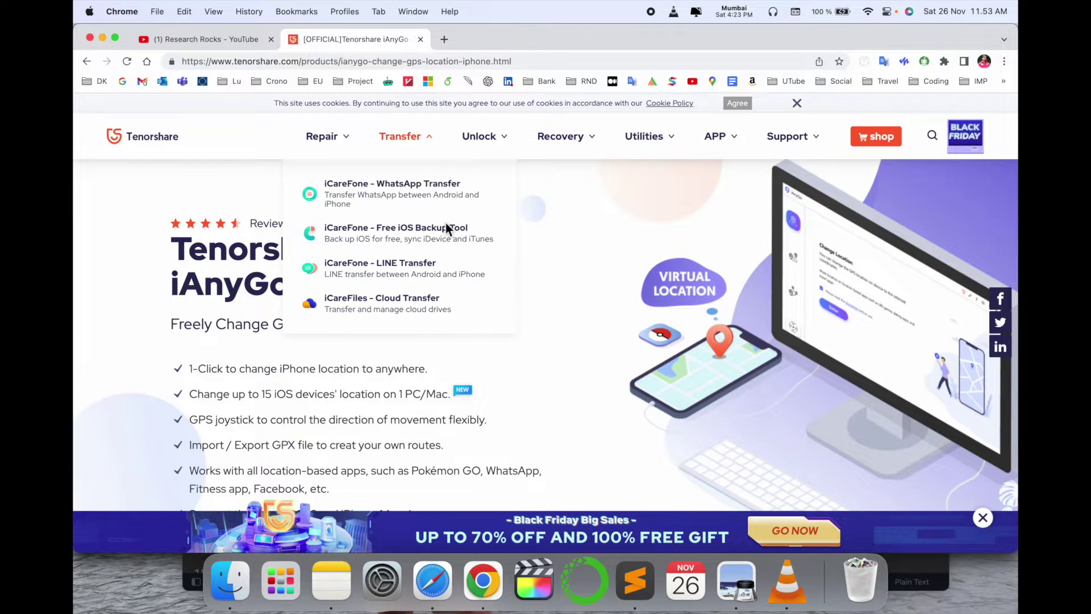
Step: Scroll down and back up through the iAnyGo product page
scroll(609, 230, down, 2)
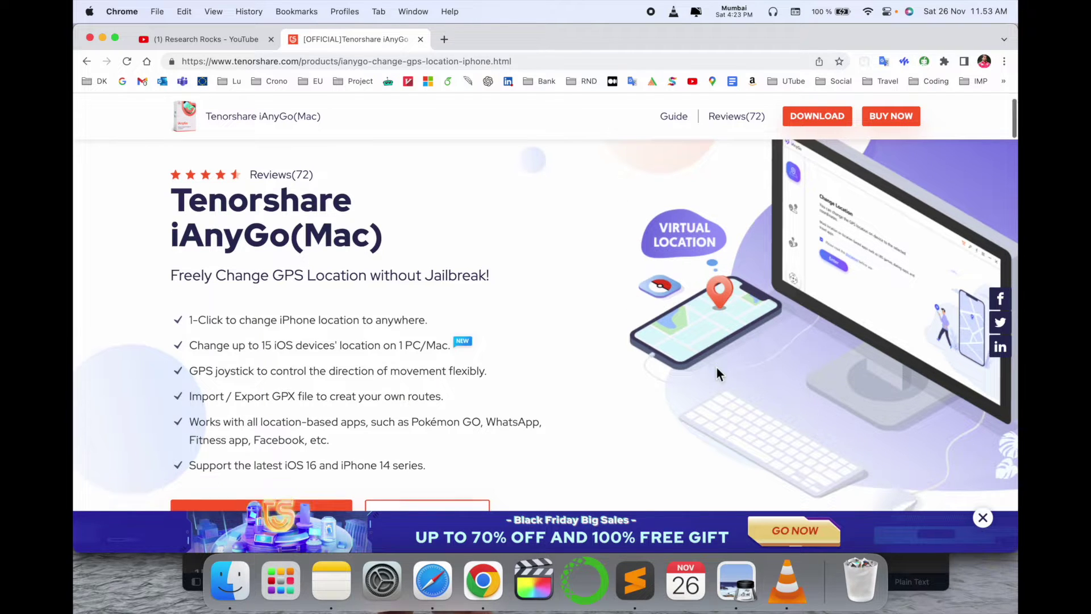
scroll(717, 373, down, 2)
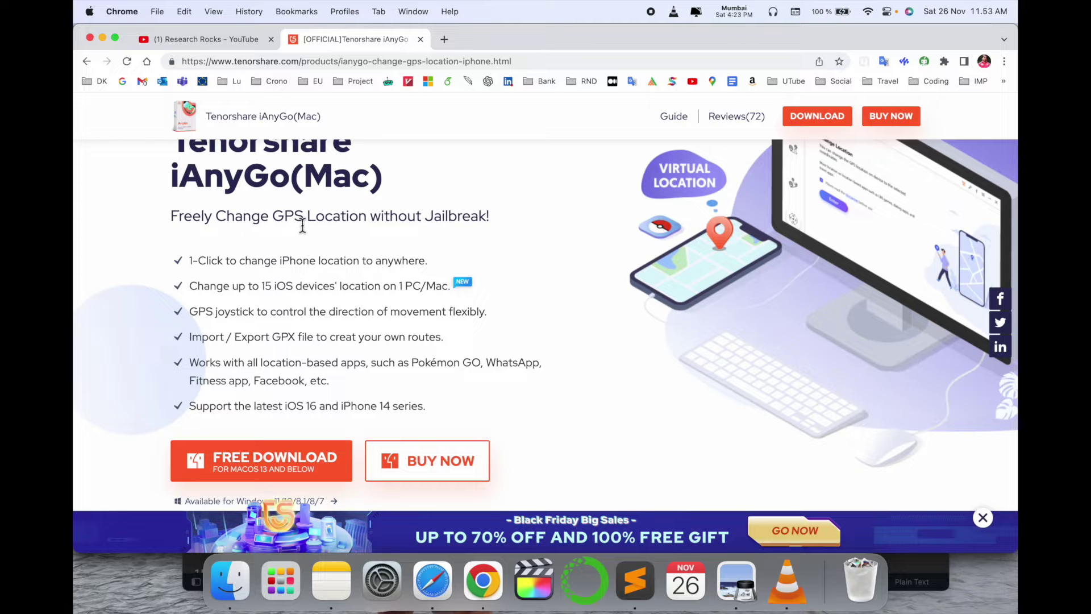
scroll(388, 224, up, 2)
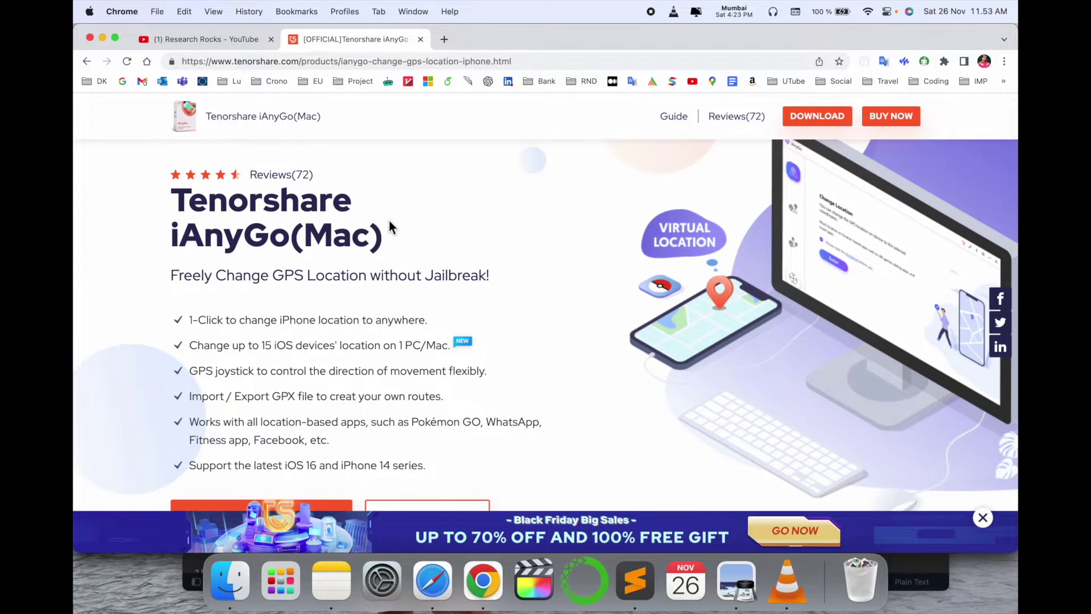
scroll(390, 227, up, 2)
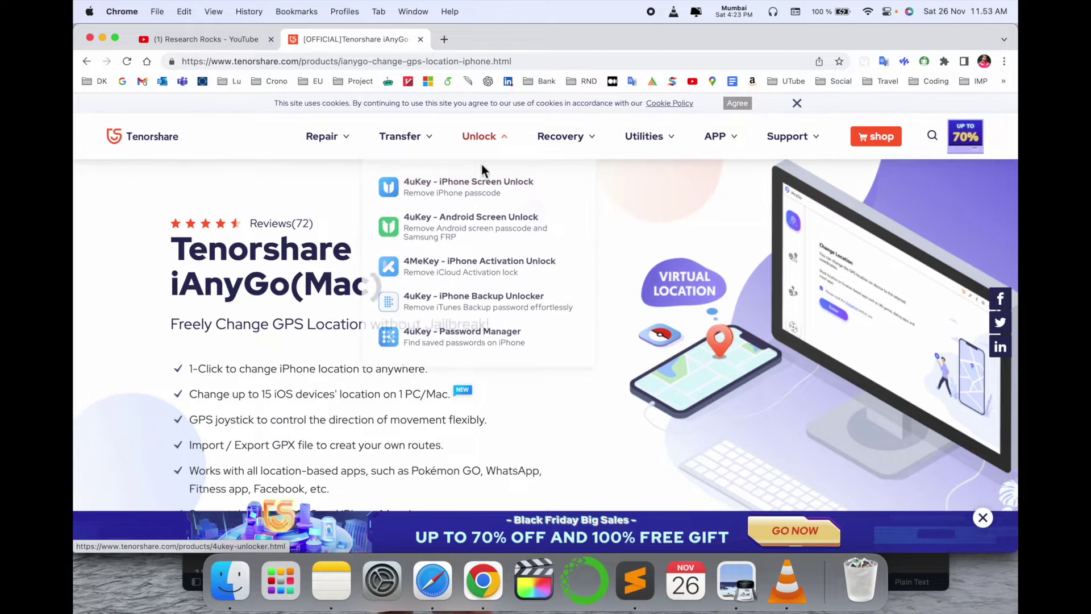
Step: Check the Repair, Unlock, APP and Support menus, dismiss the cookie notice, and open the Black Friday page
mouse_move(331, 155)
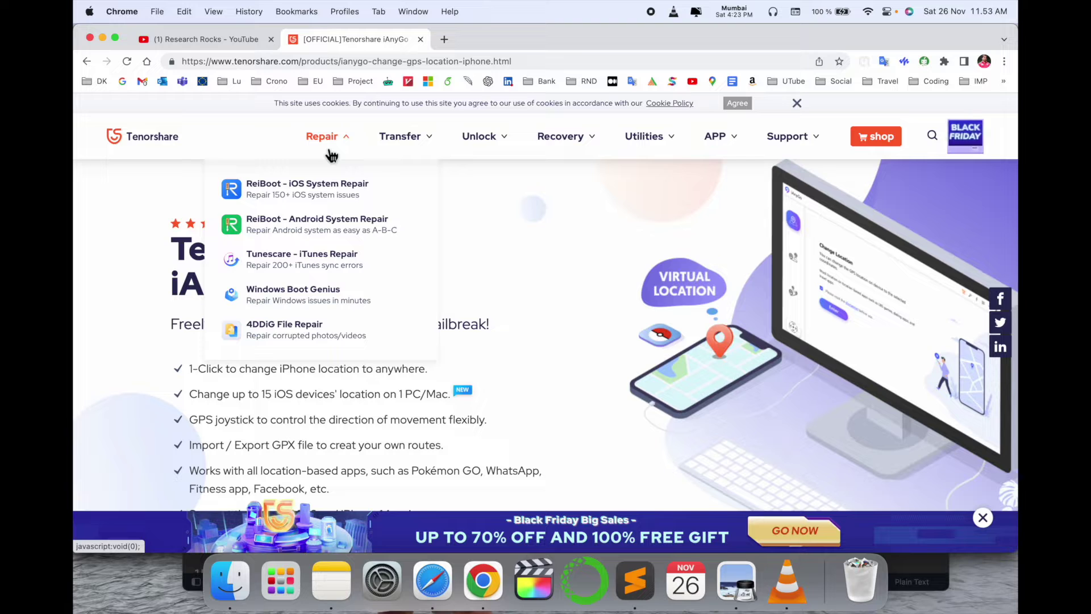
mouse_move(491, 146)
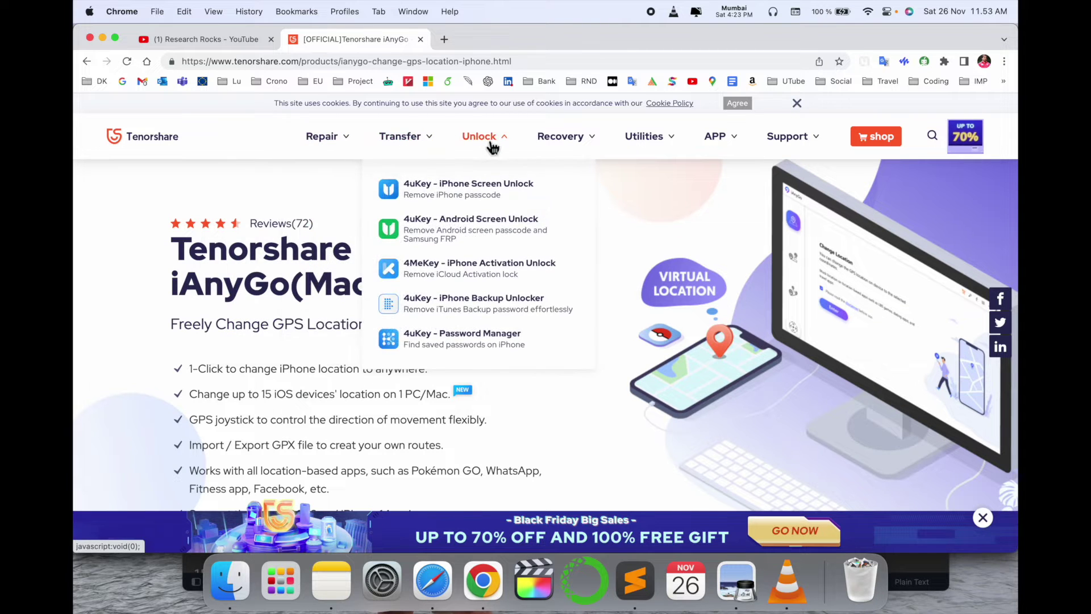
mouse_move(717, 147)
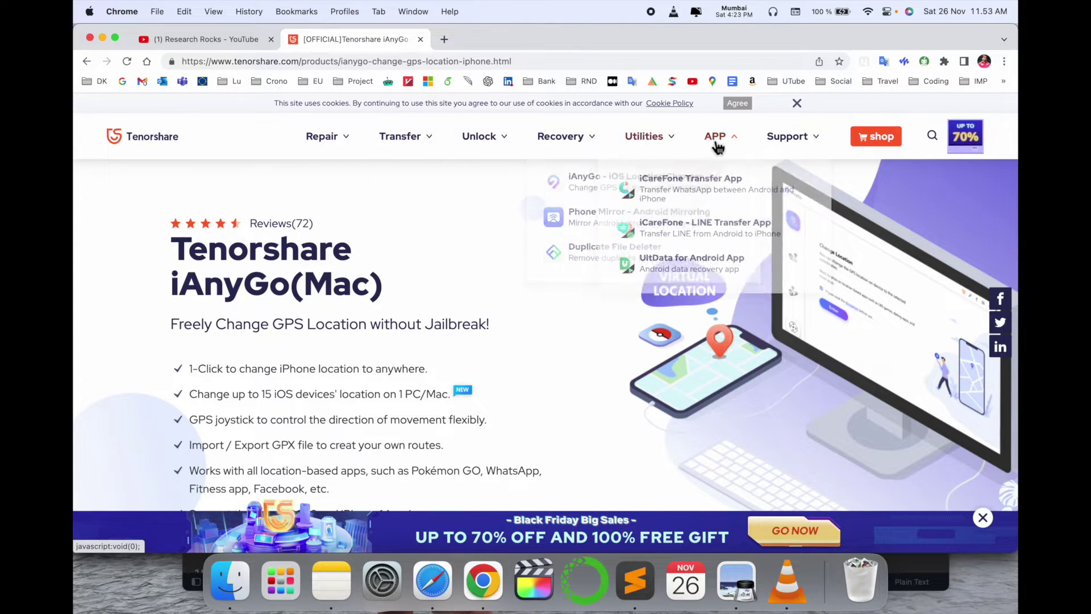
mouse_move(787, 146)
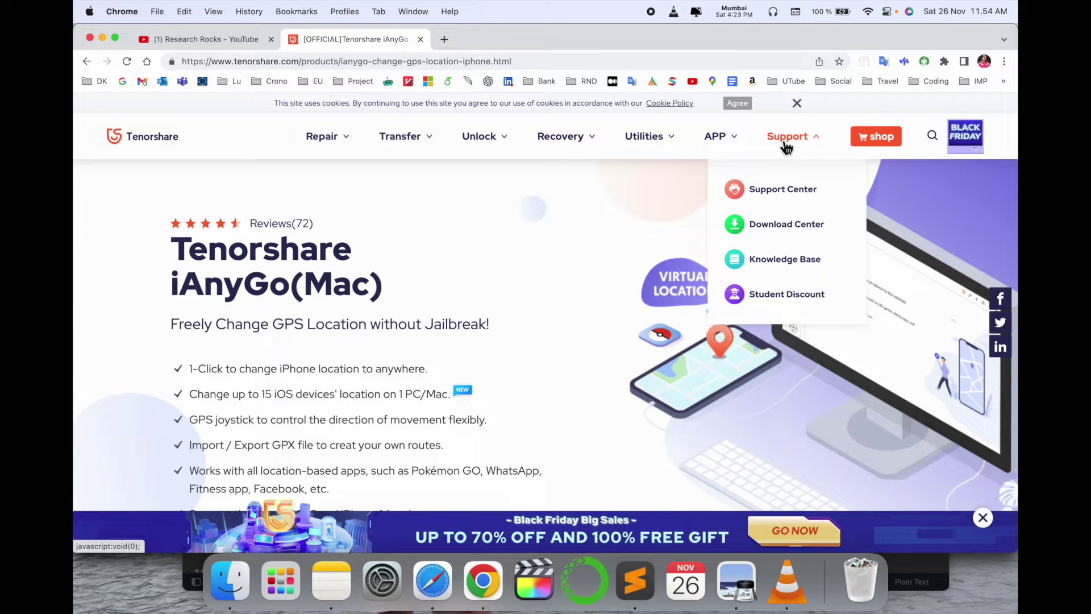
click(797, 102)
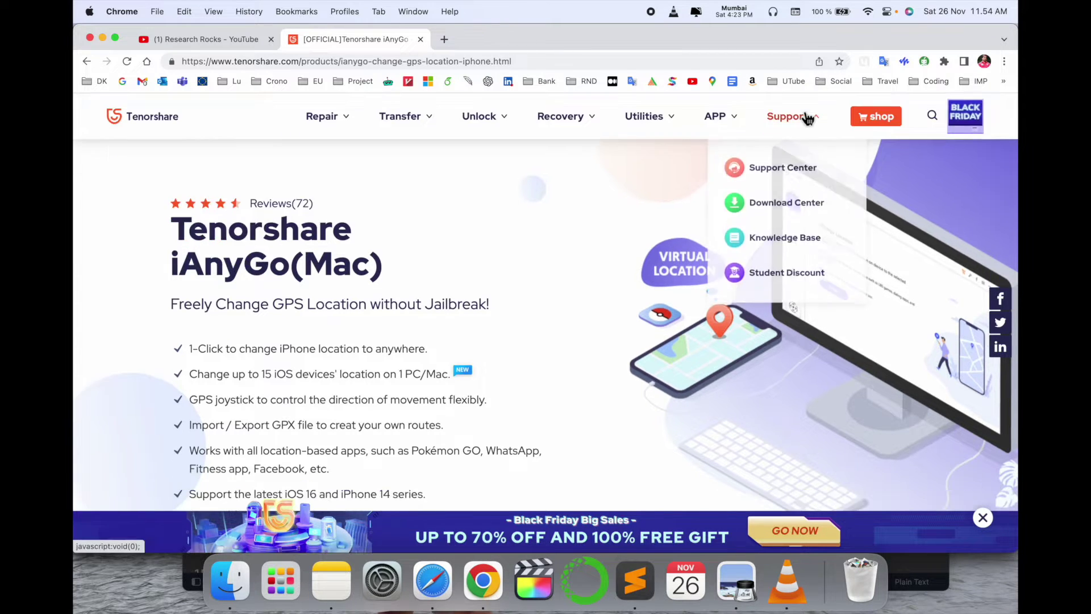
click(976, 120)
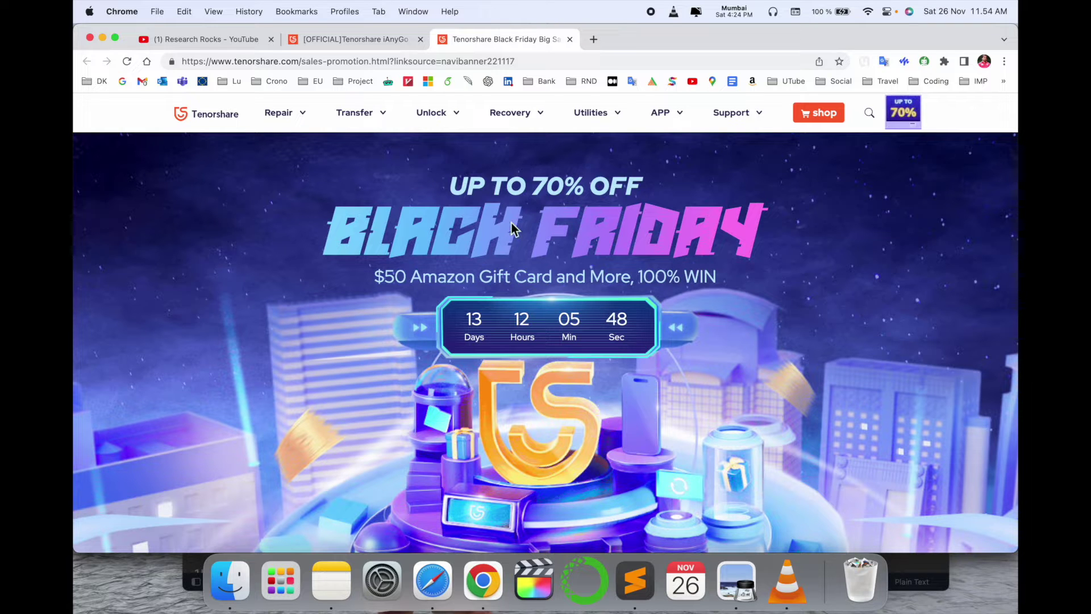
Step: Scroll through the Black Friday page's lucky draw and Event Rules, then back up
scroll(513, 228, down, 10)
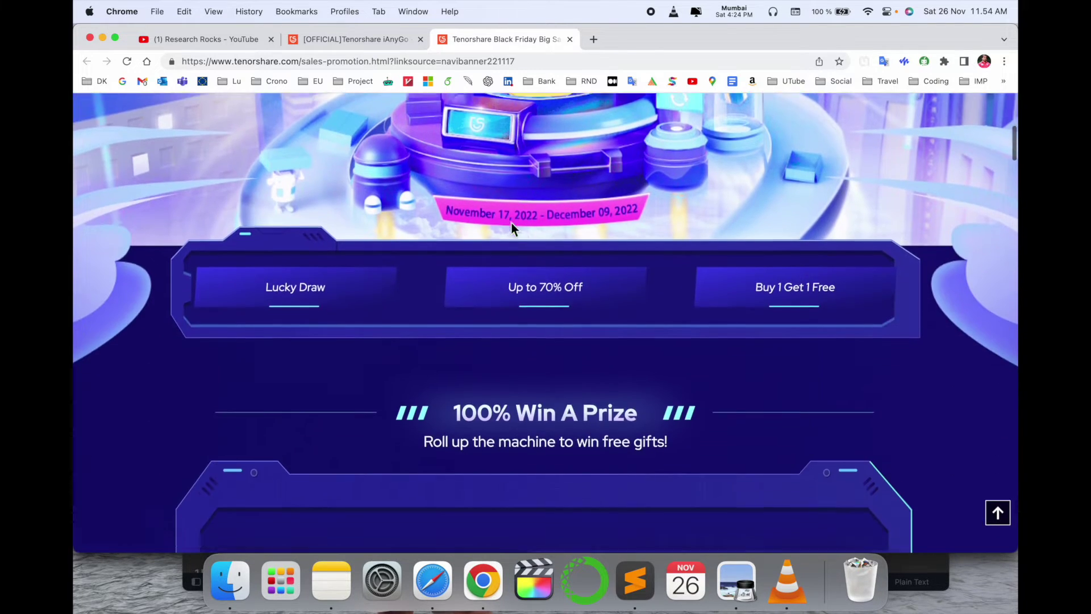
scroll(513, 228, down, 7)
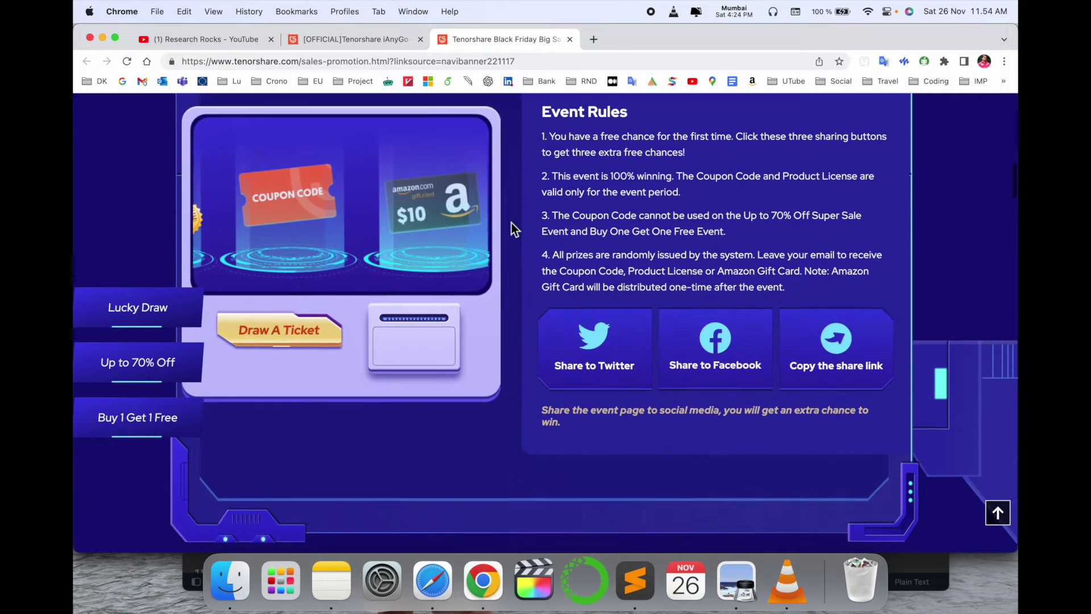
scroll(512, 223, up, 15)
scroll(512, 223, down, 15)
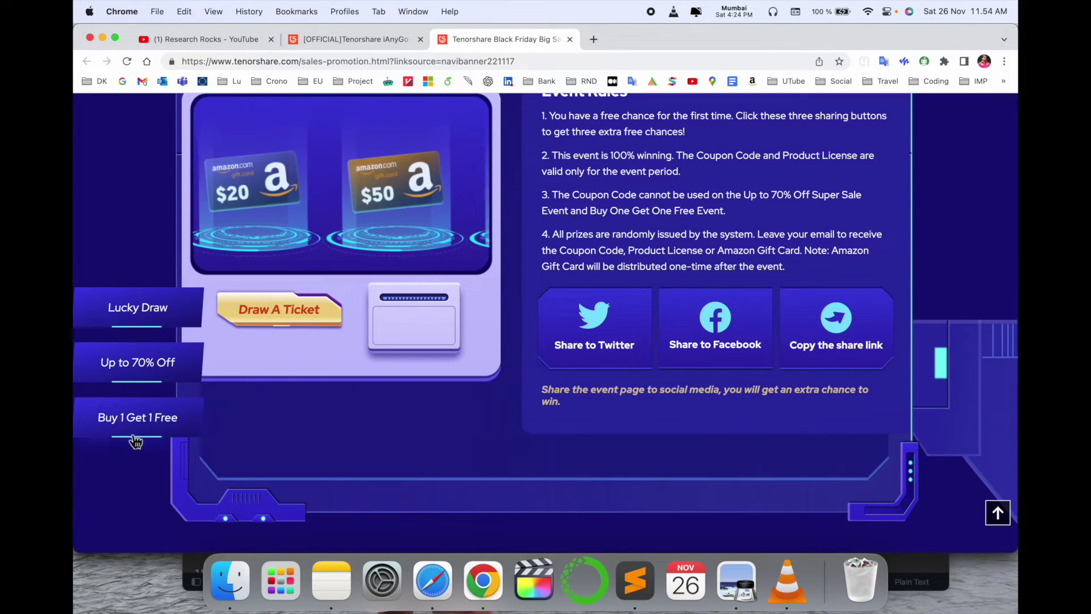
scroll(247, 449, up, 15)
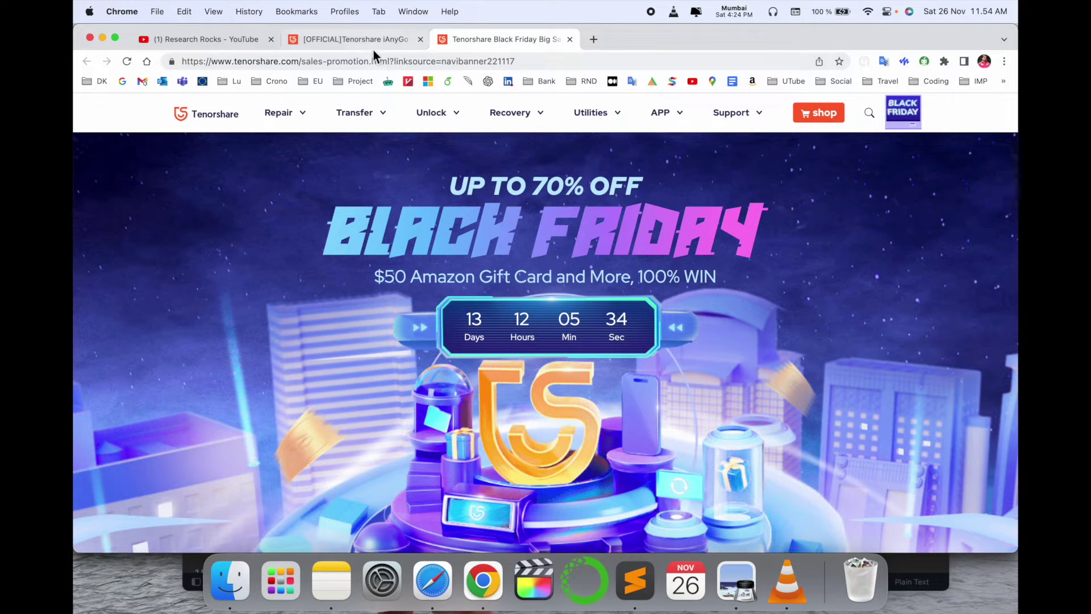
Step: Back on the iAnyGo page, close the promo banner and download the macOS installer ianygo-mac.dmg
click(373, 42)
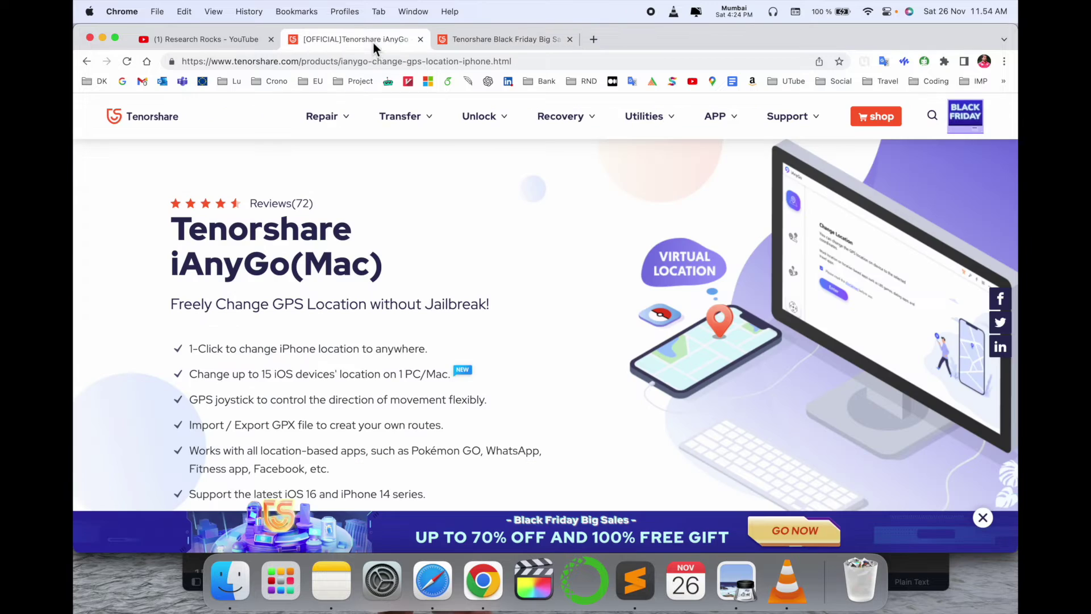
scroll(392, 337, down, 3)
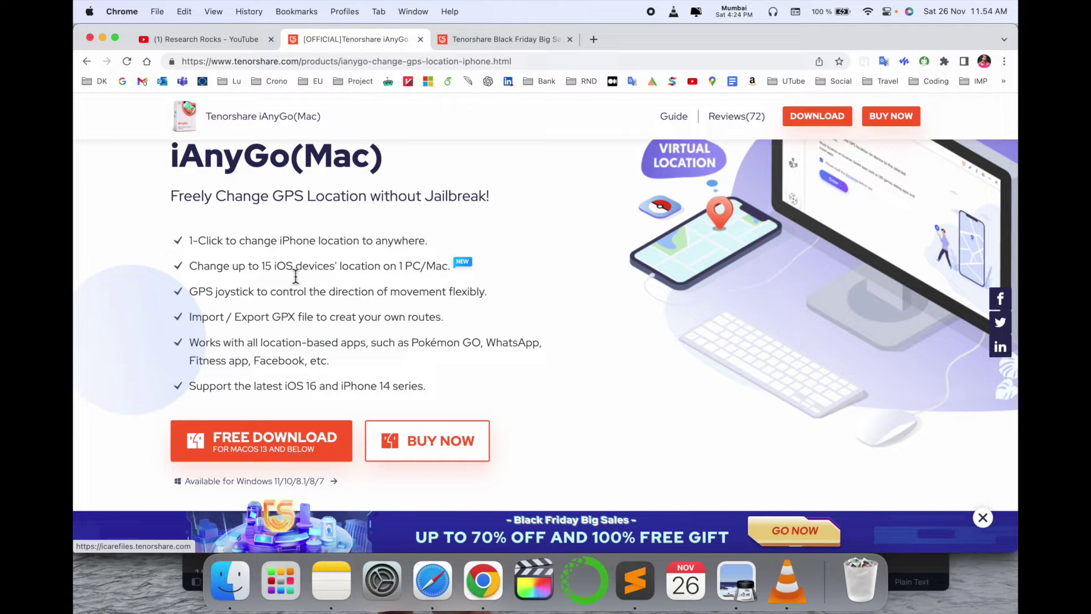
scroll(295, 276, down, 2)
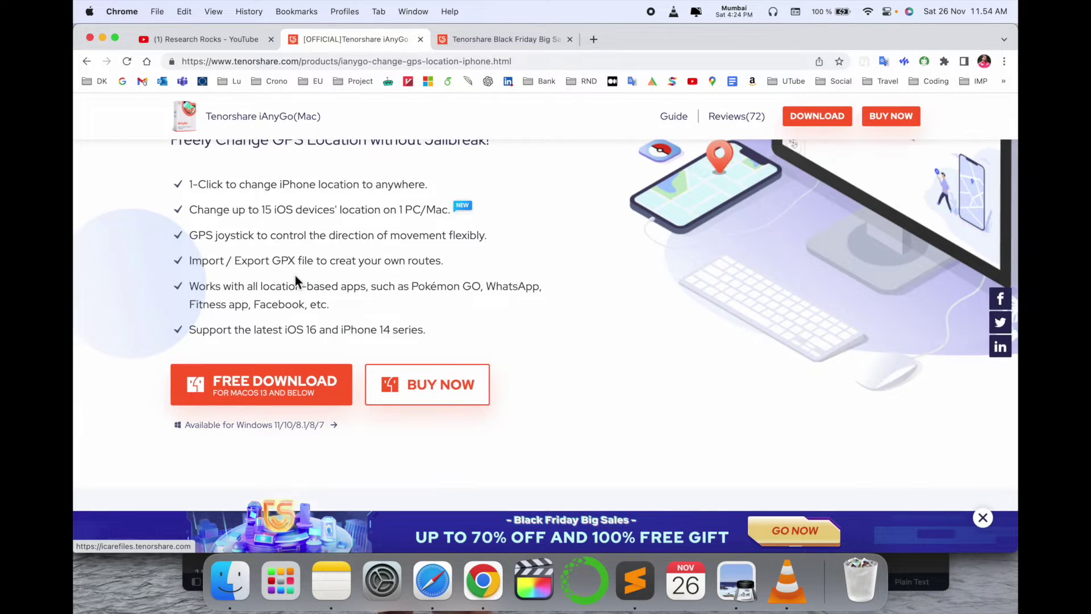
click(983, 517)
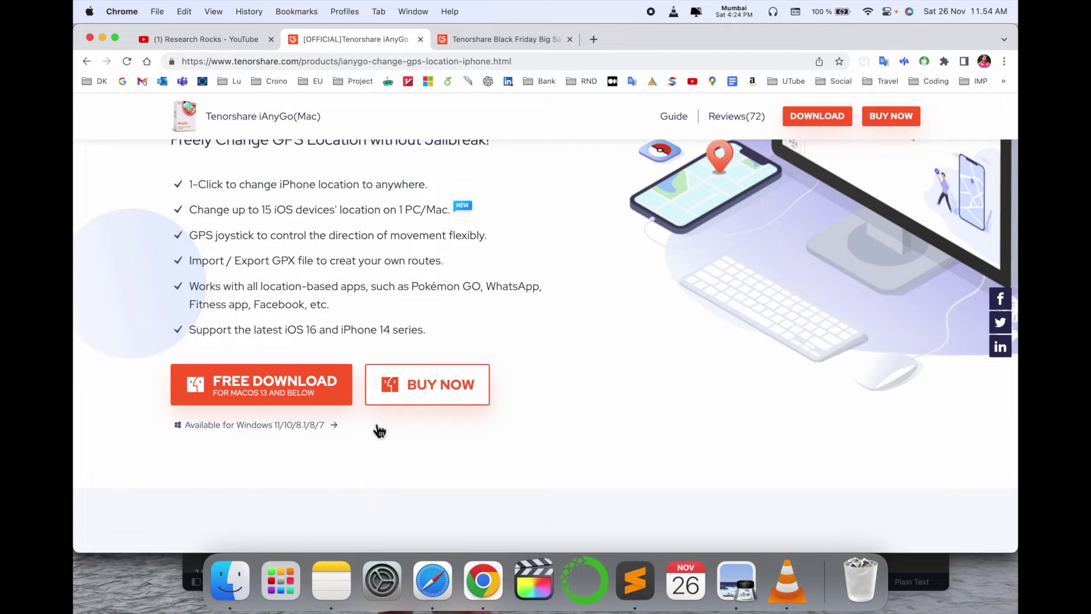
click(334, 424)
click(335, 393)
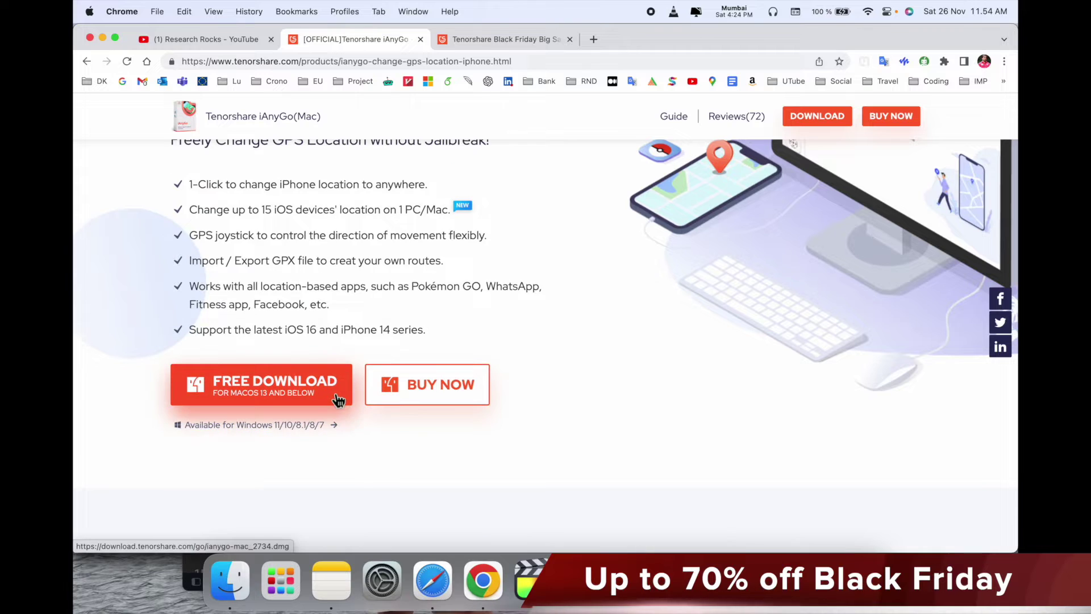
click(288, 396)
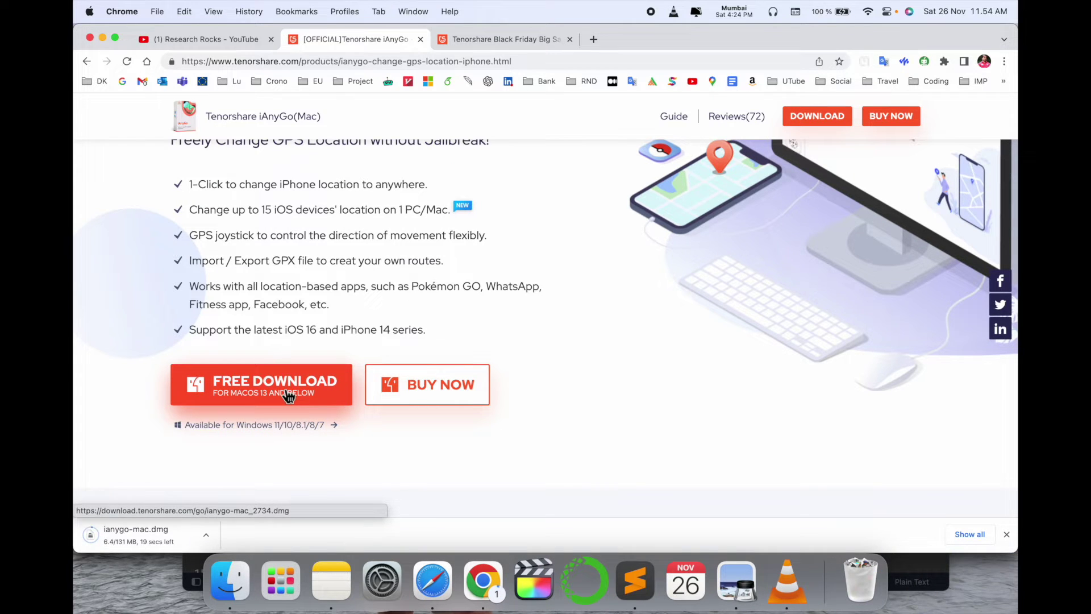
Step: Copy iAnyGo from ianygo-mac.dmg into Applications, then launch it from Launchpad and confirm opening
click(156, 534)
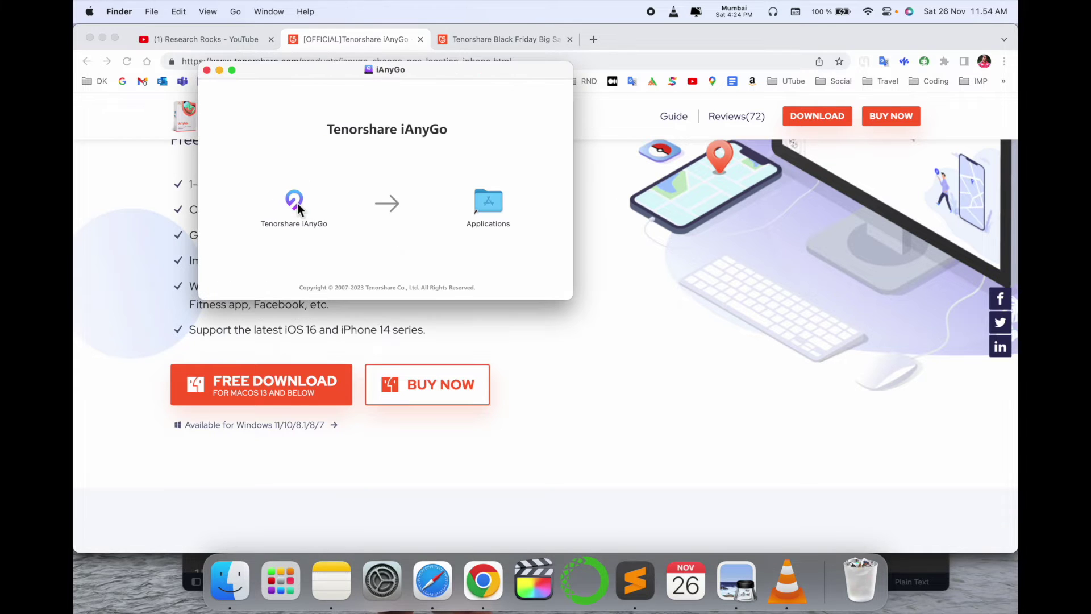
drag(294, 199, 492, 201)
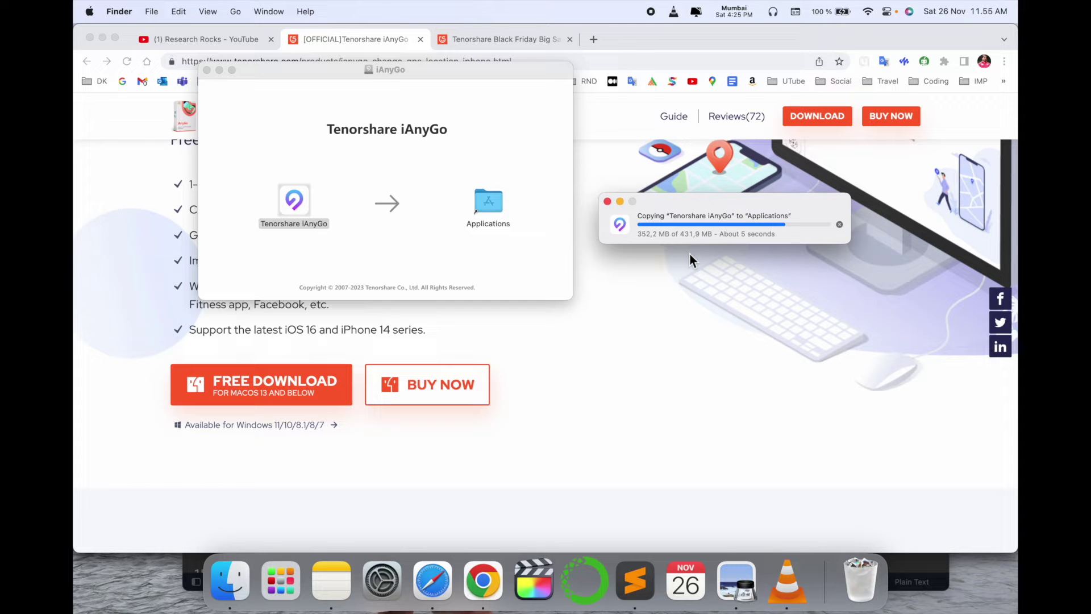
click(270, 593)
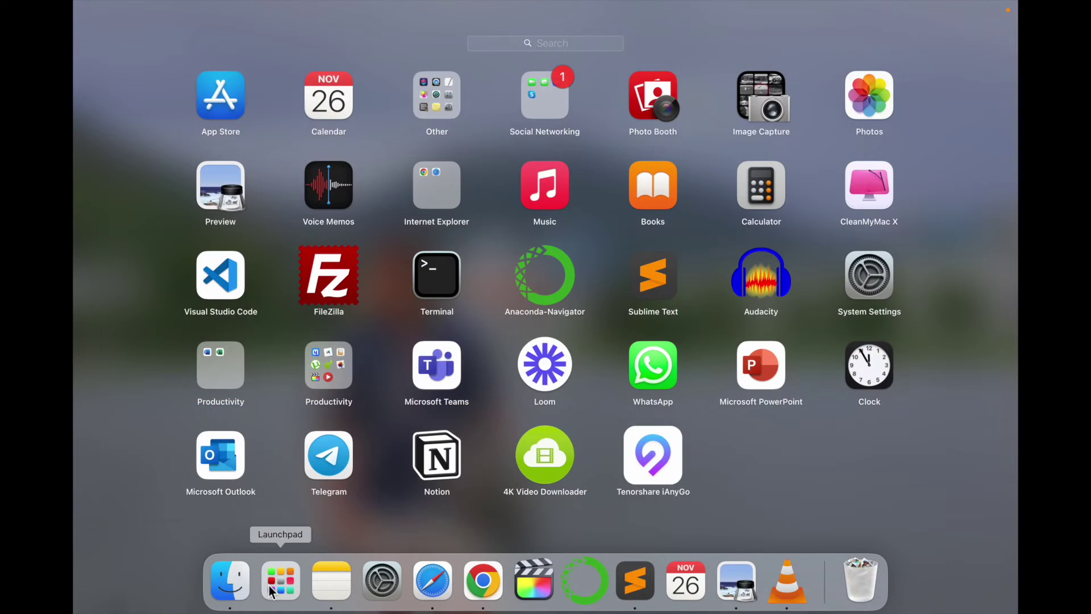
click(667, 461)
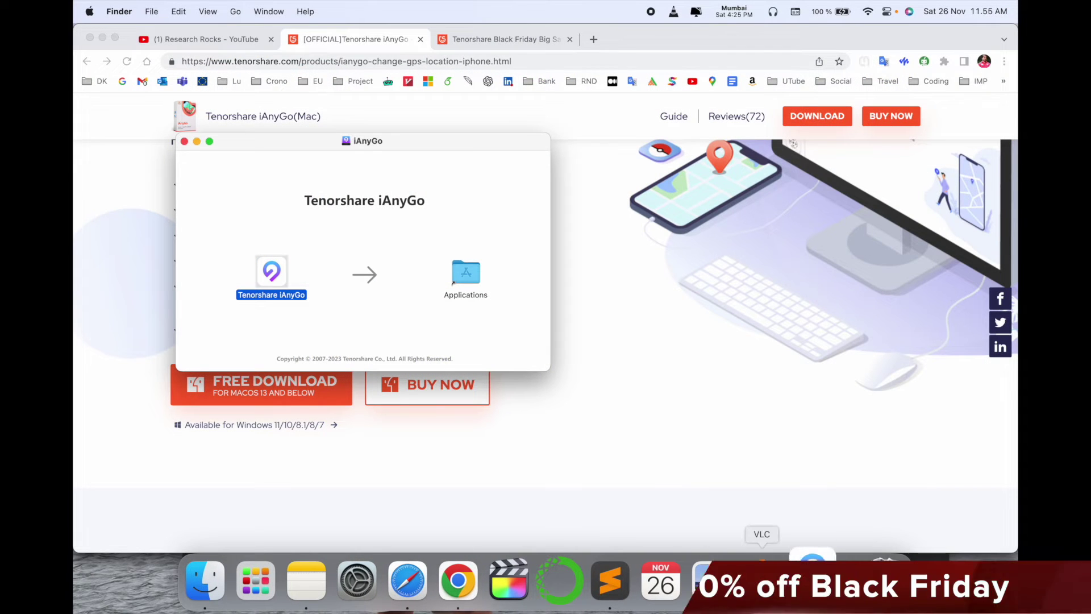
click(582, 261)
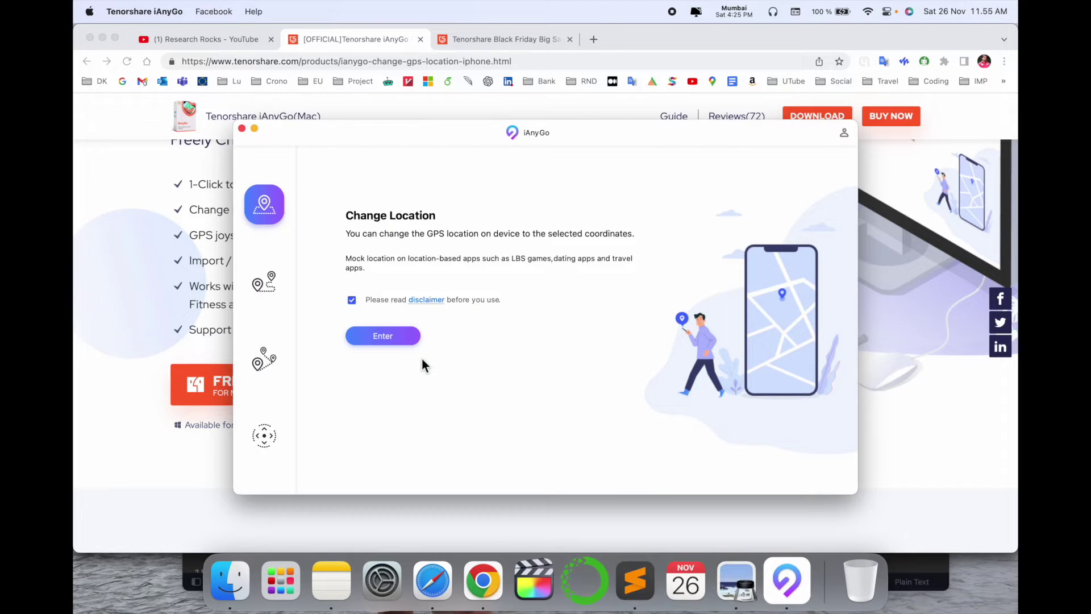
Step: Preview the Single-Spot, Multi-Spot and Joystick modes, then return to Change Location
drag(435, 125, 429, 123)
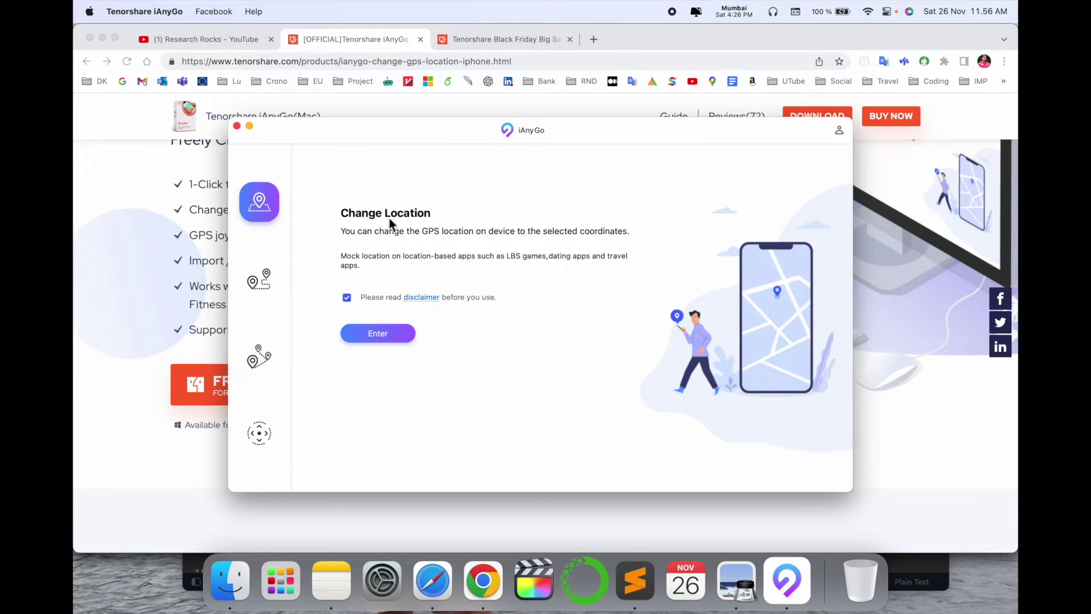
click(260, 279)
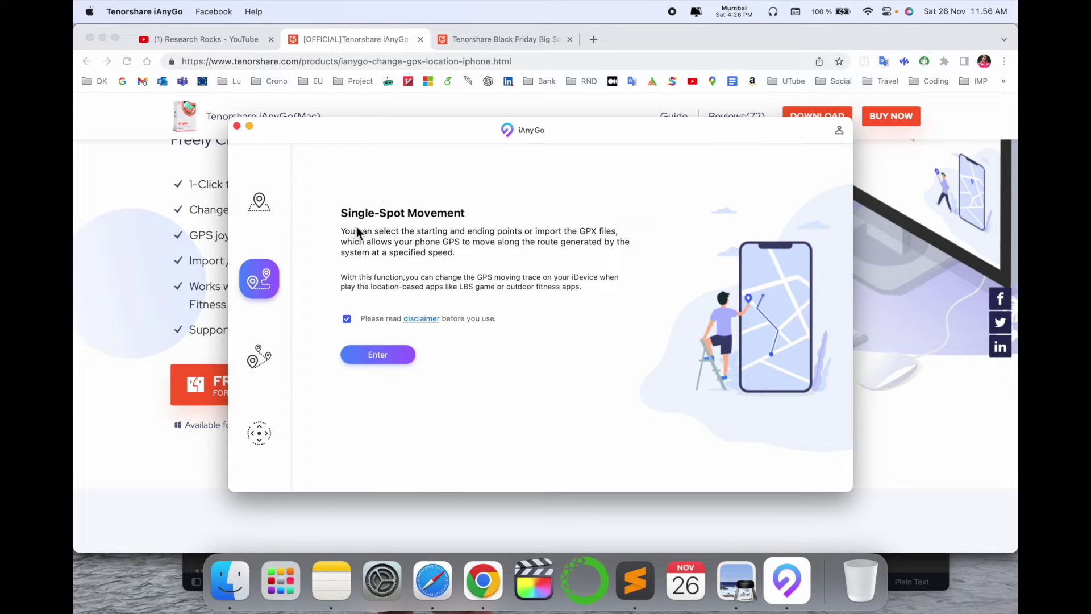
click(257, 352)
click(257, 432)
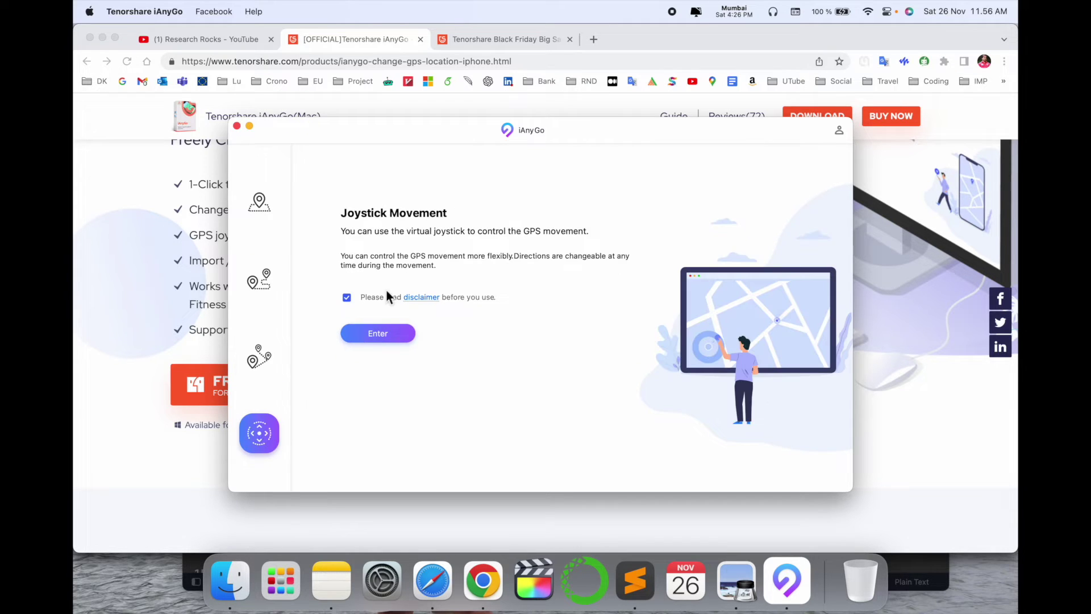
click(261, 209)
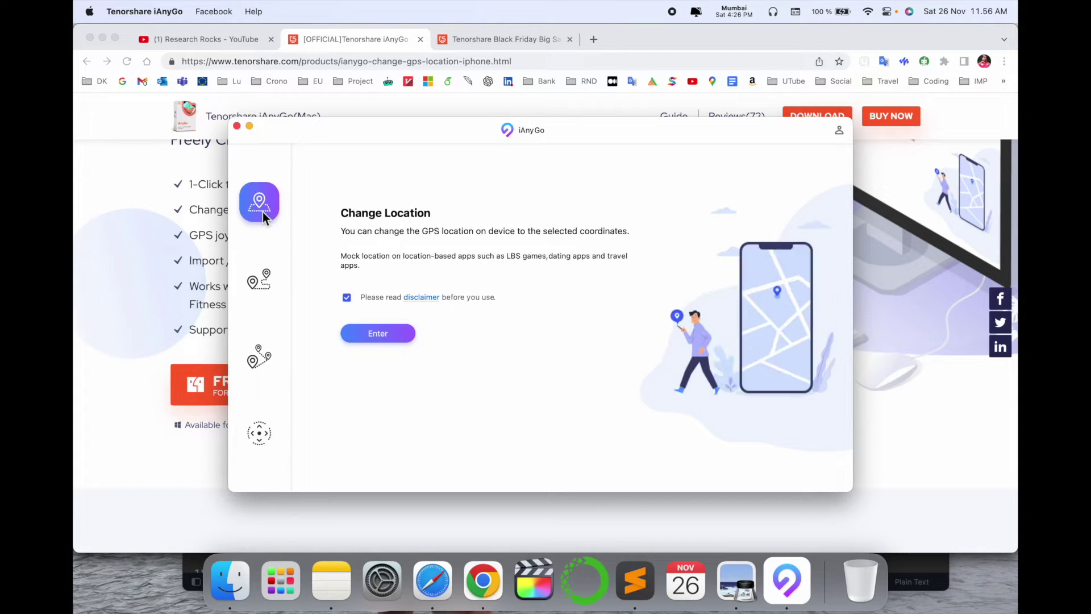
Step: Check the account's Product Entitlement, then enter Change Location mode
click(844, 130)
click(554, 168)
click(381, 334)
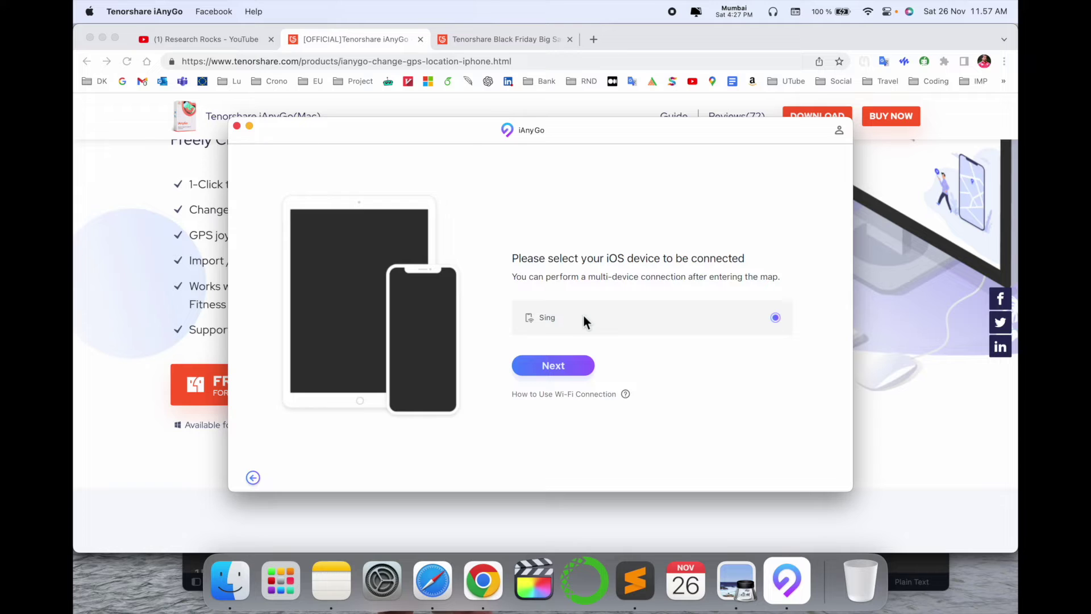
Step: Connect the device, set a single-spot end point at Borgmester Fischers Vej 2, speed 30 m/s, and start
click(556, 369)
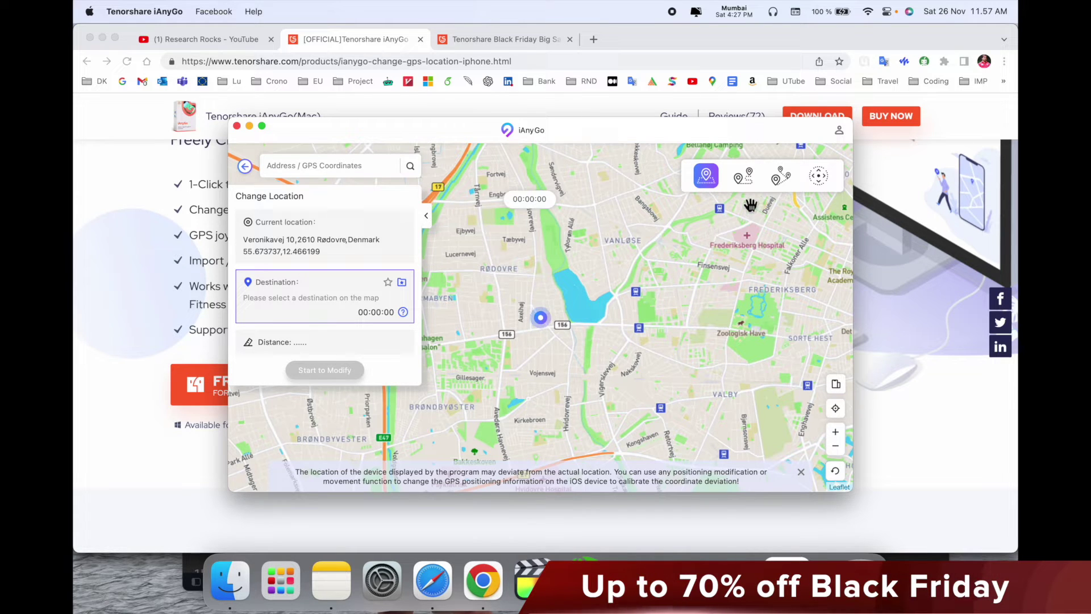
click(746, 179)
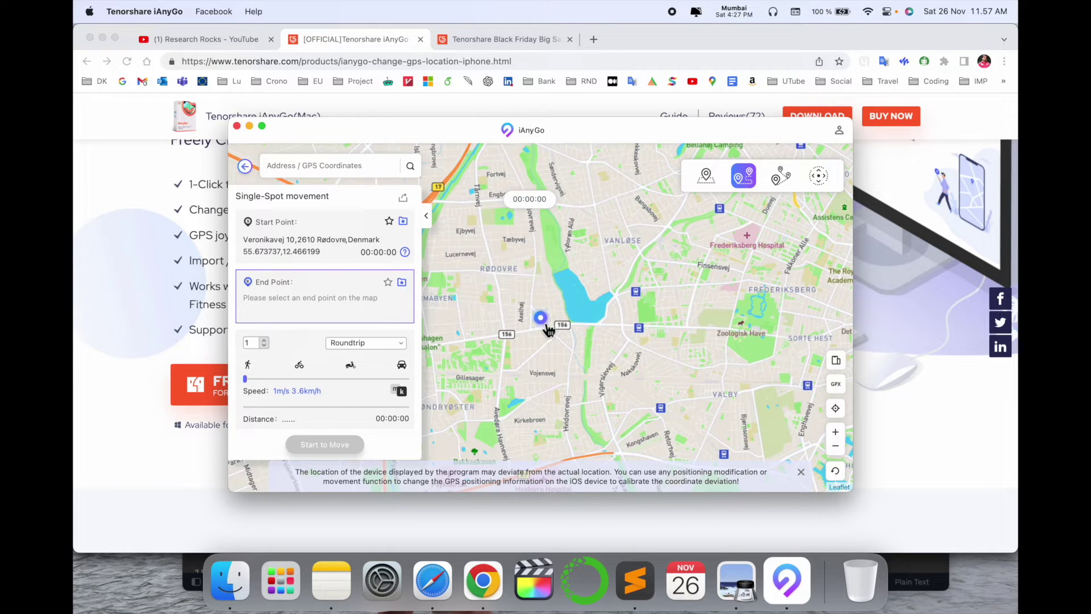
click(691, 337)
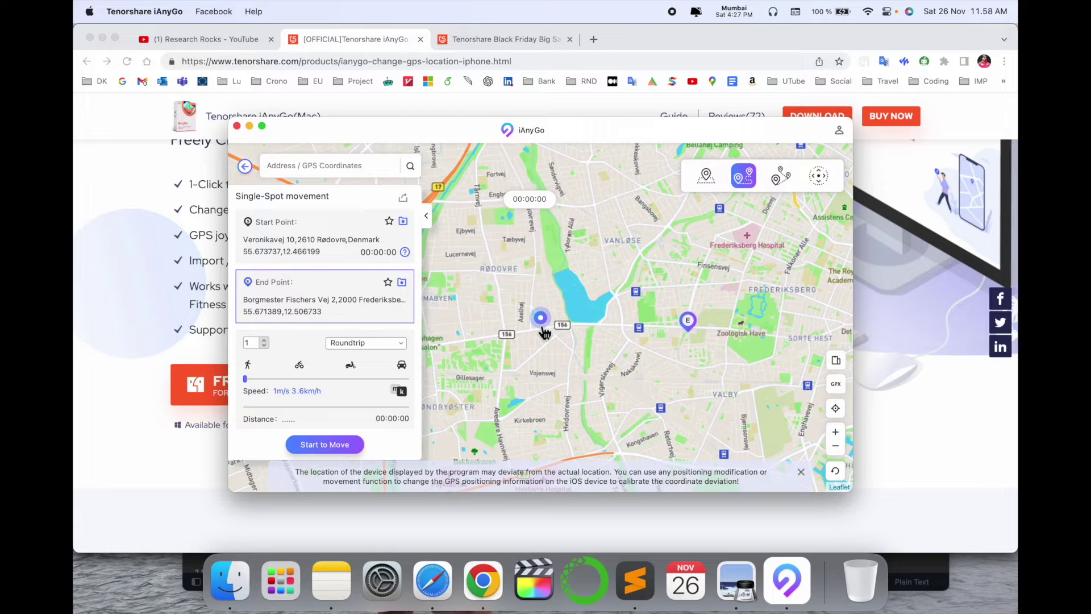
click(274, 225)
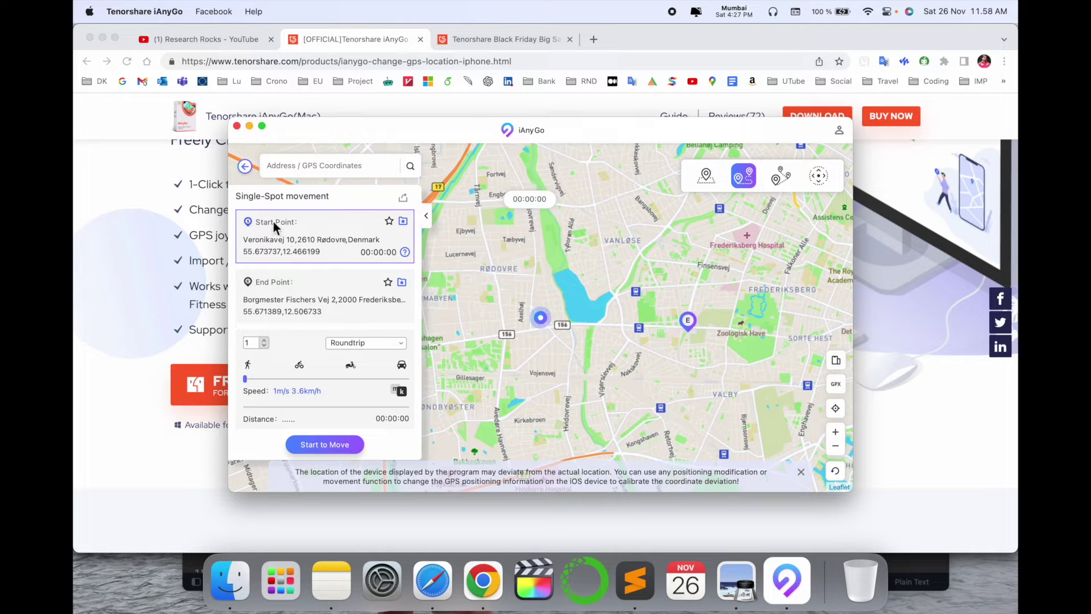
click(296, 299)
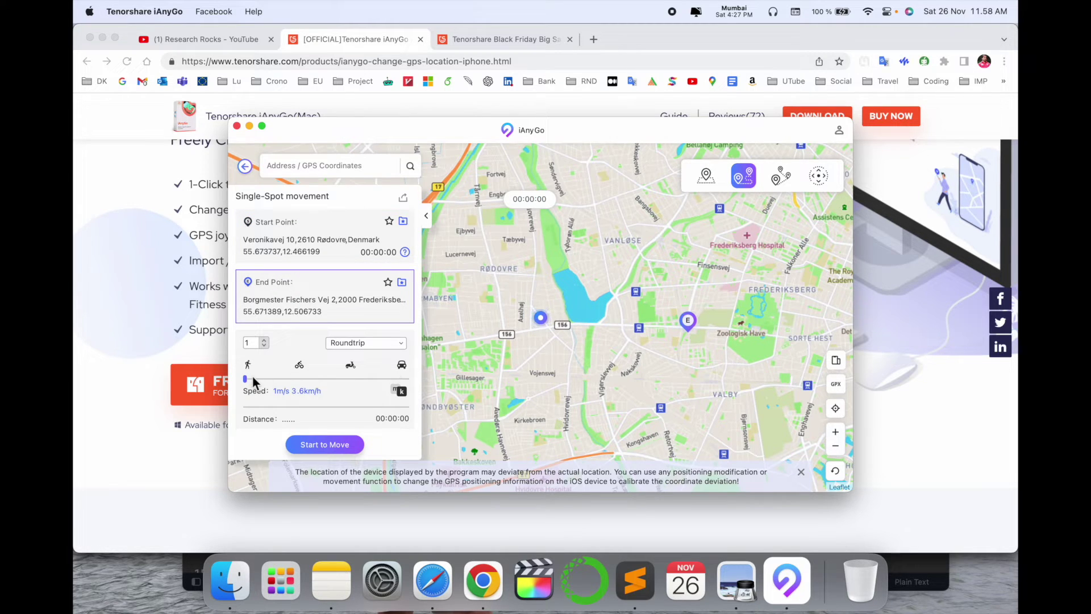
drag(248, 380, 419, 391)
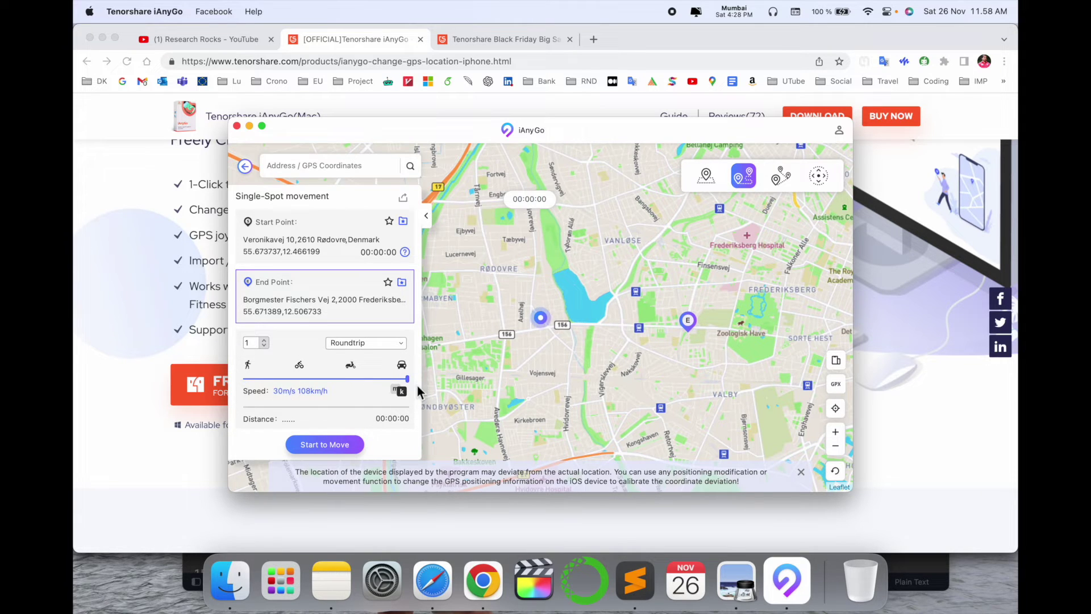
click(333, 453)
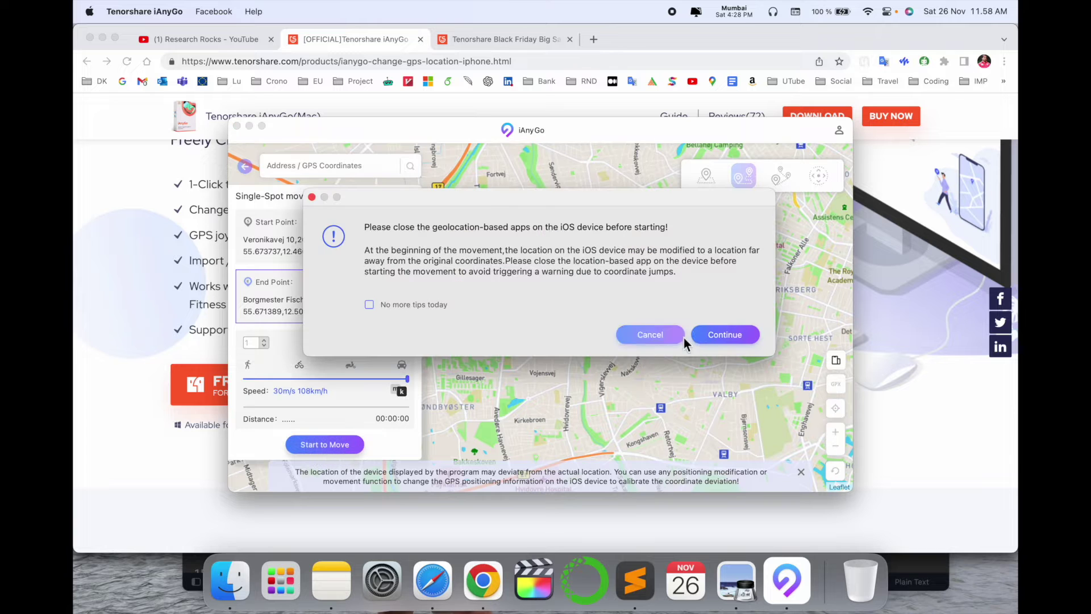
Step: Continue past the warning, run the trip full-screen, then stop it at Roskildevej 213
click(413, 316)
key(Return)
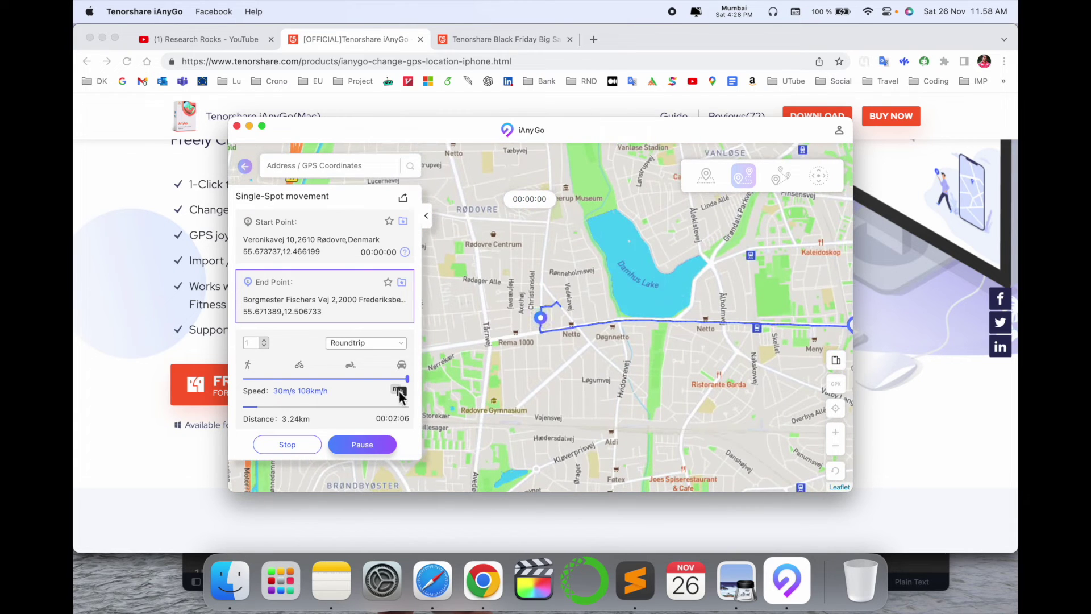
key(ctrl+alt+Return)
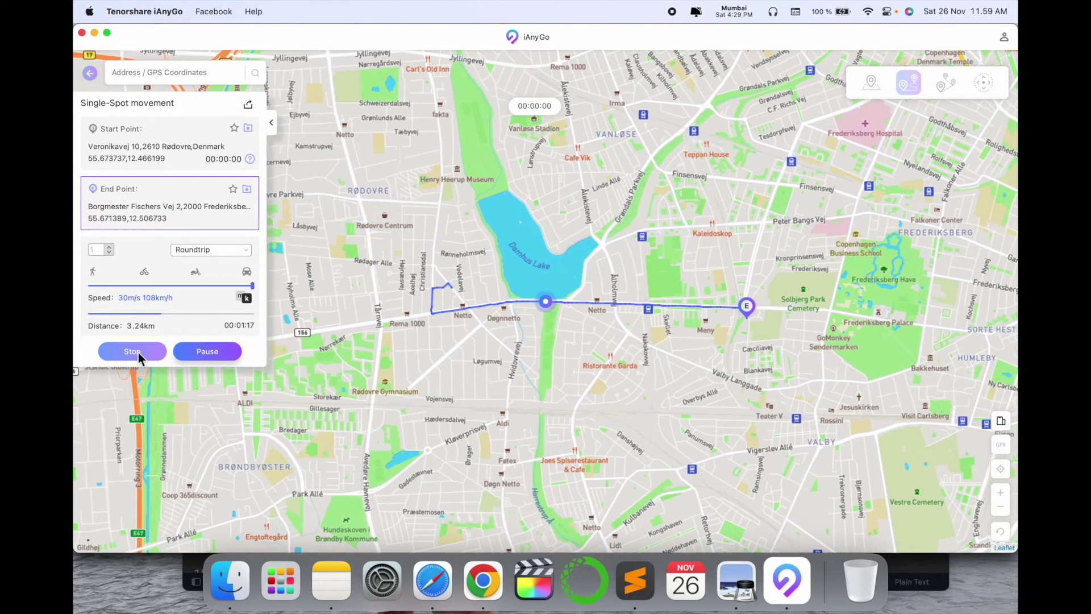
click(138, 352)
click(632, 311)
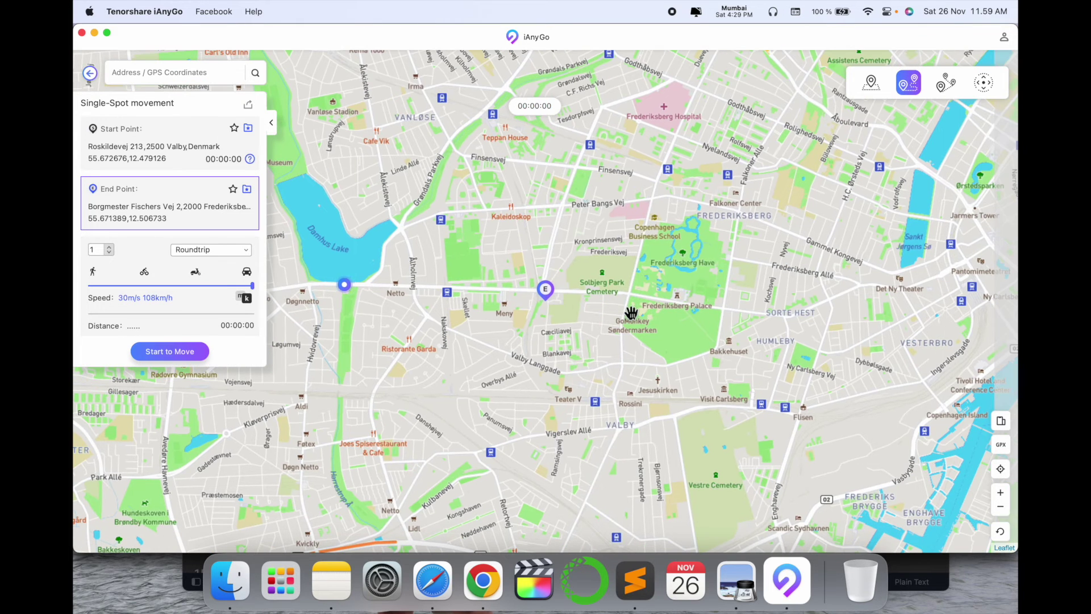
Step: Build a multi-spot route from Roskildevej 130 at 30 m/s and start moving along it
click(948, 88)
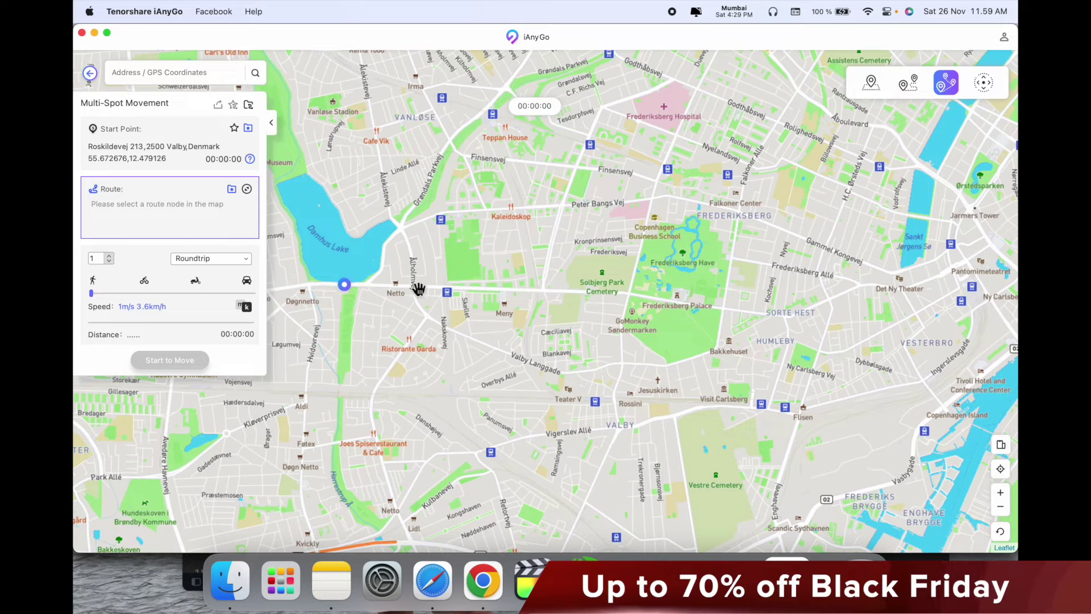
click(444, 287)
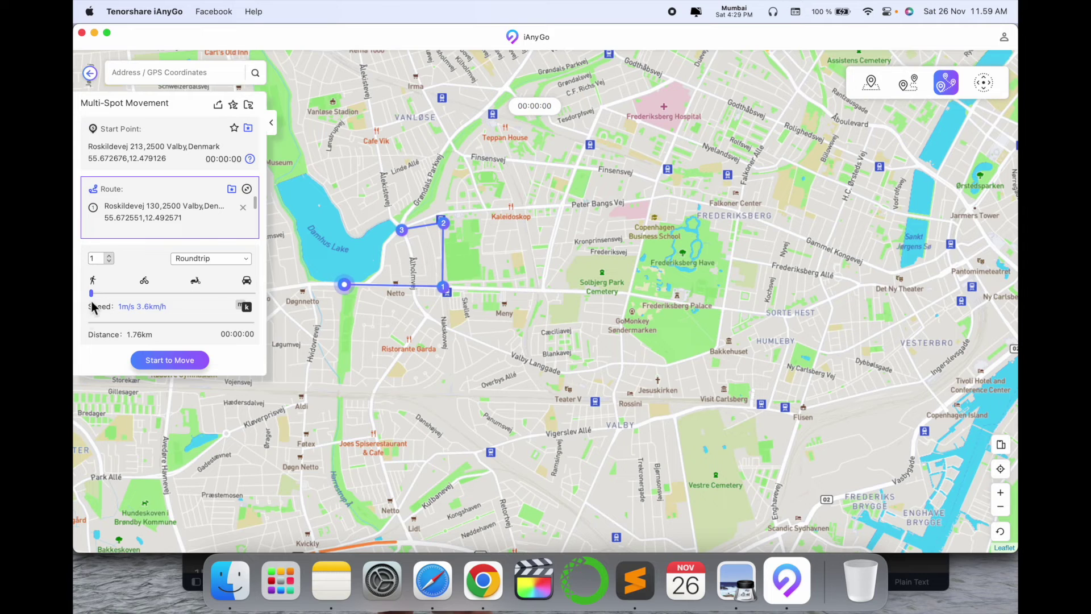
drag(96, 299, 283, 312)
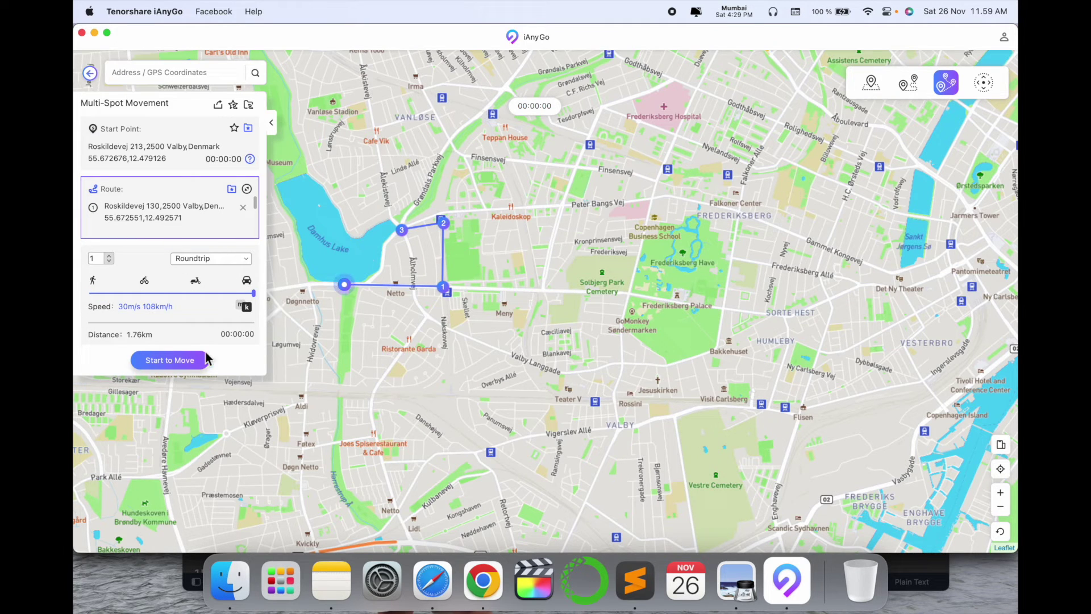
click(179, 361)
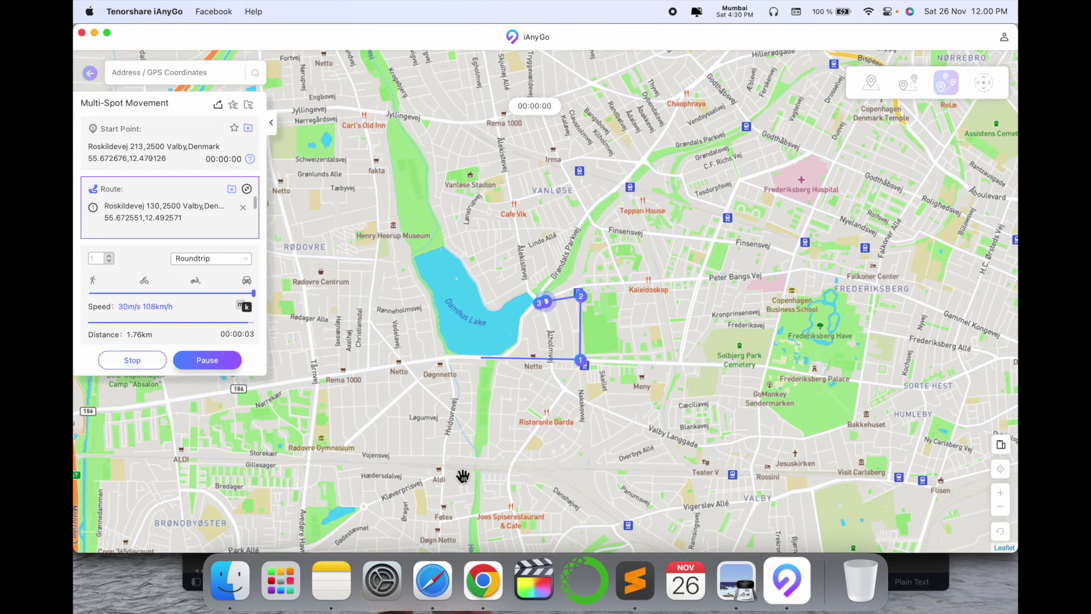
Step: Switch to Joystick Movement mode and raise the speed to the maximum 30 m/s
click(96, 81)
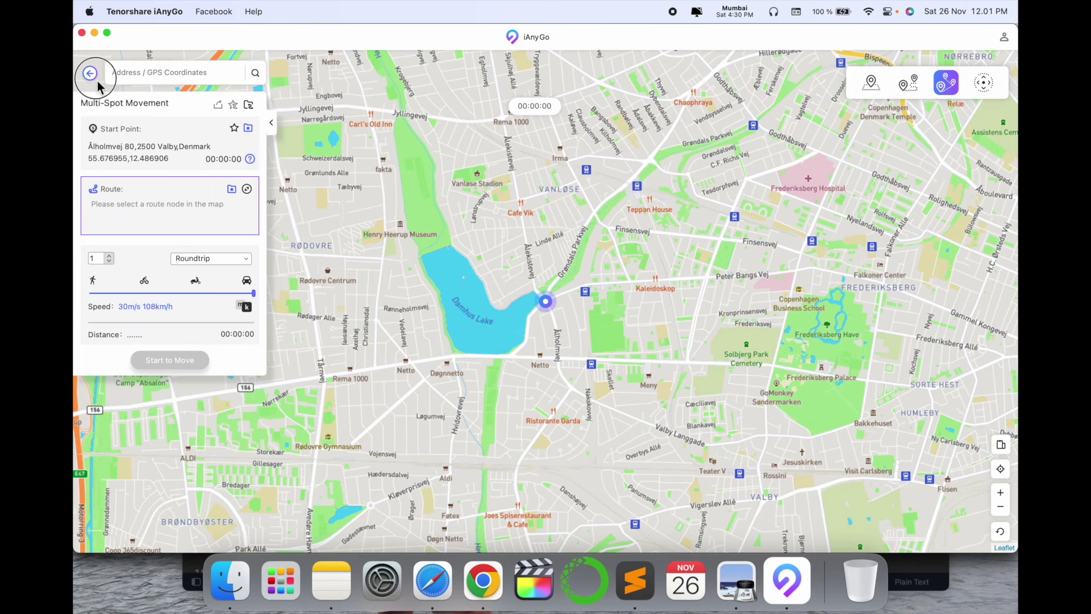
click(402, 337)
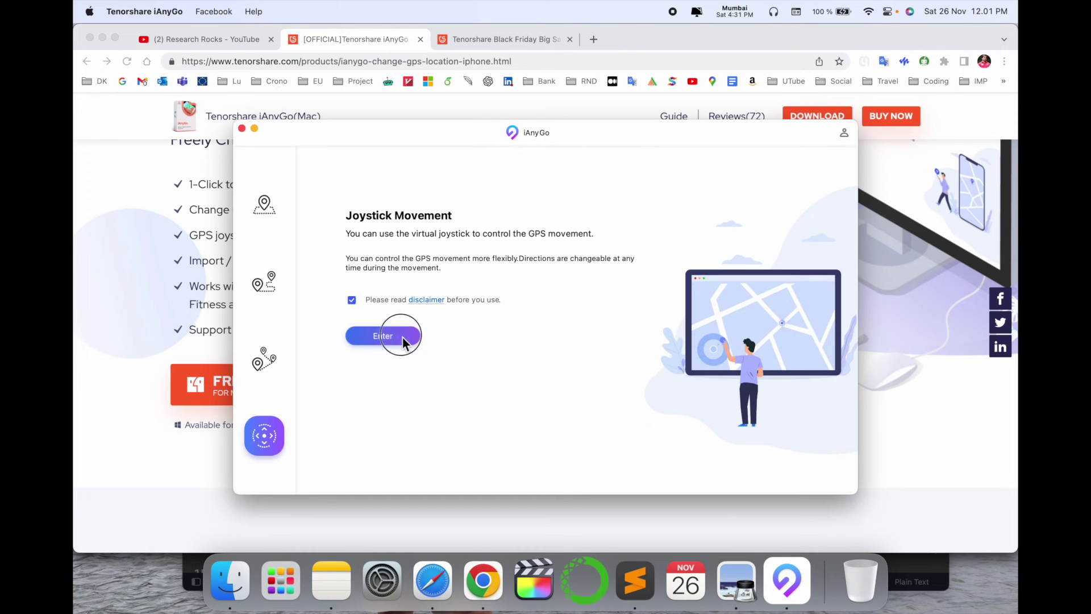
click(557, 371)
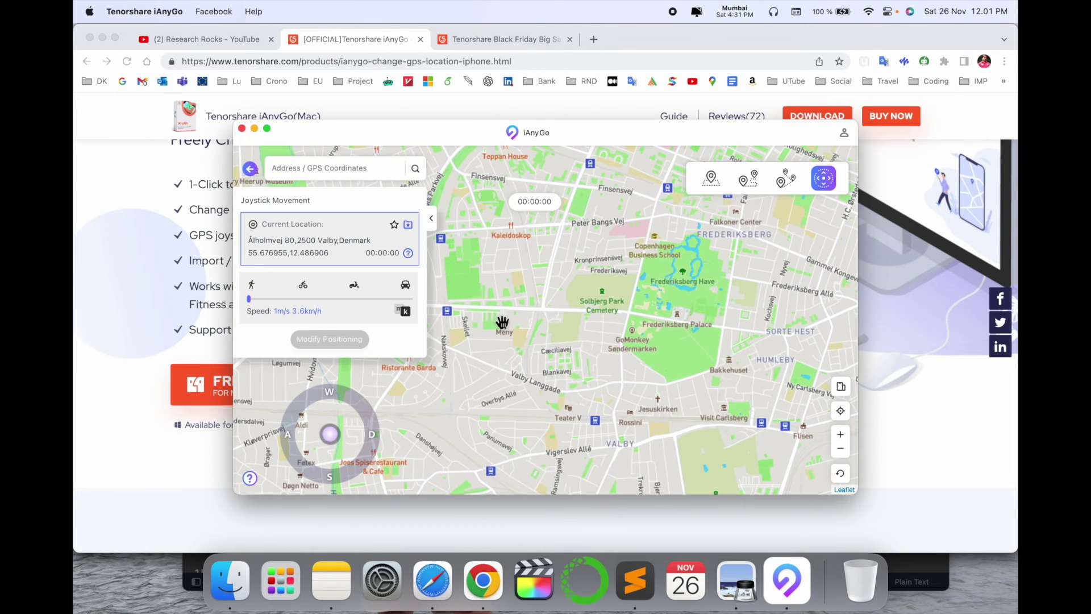
drag(259, 300, 438, 300)
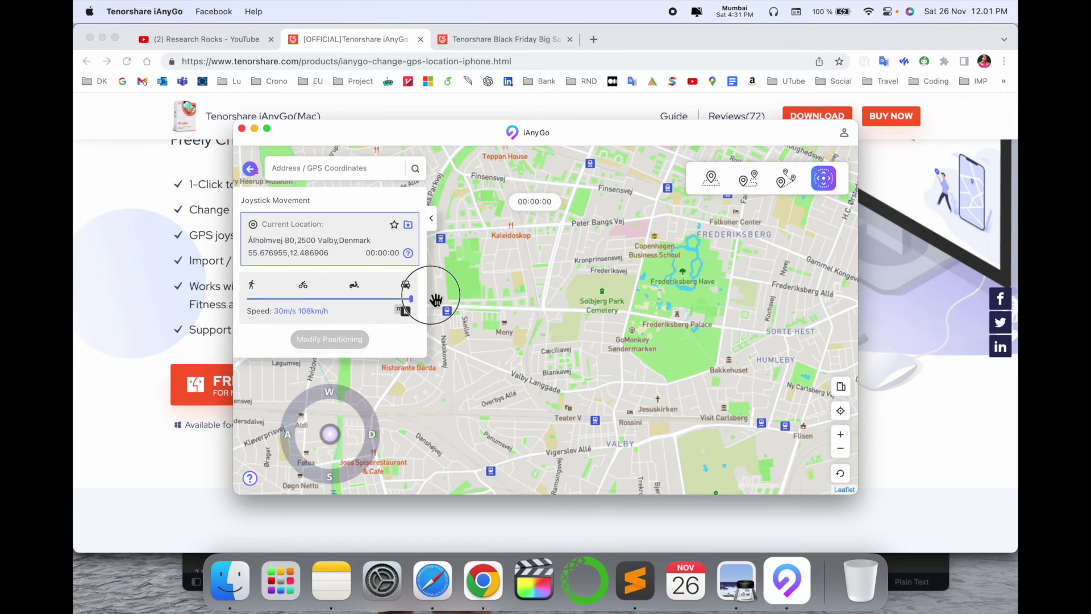
drag(331, 435, 376, 444)
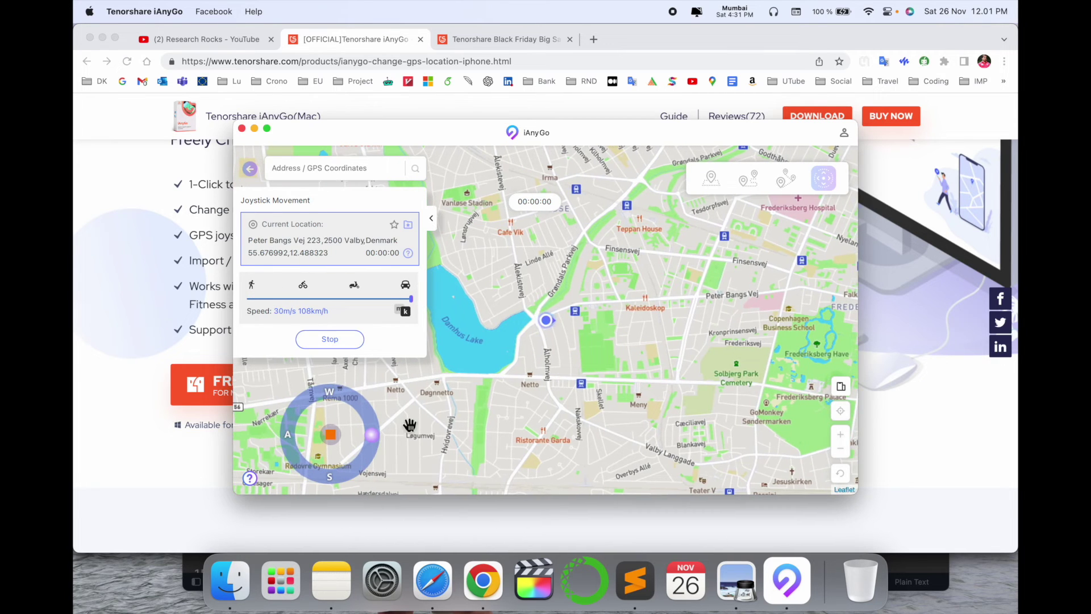
click(328, 474)
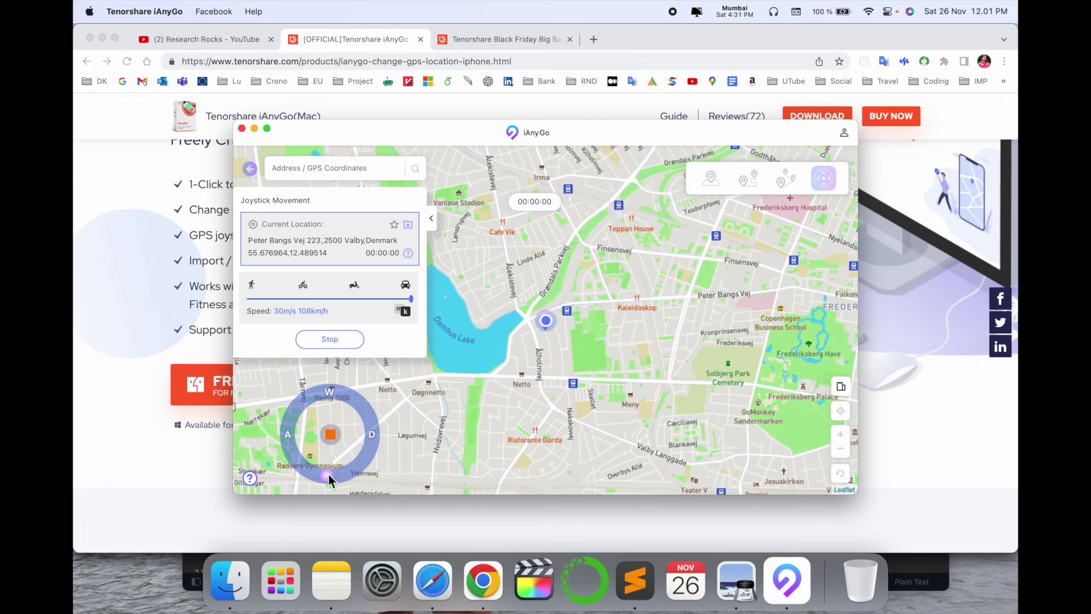
click(290, 434)
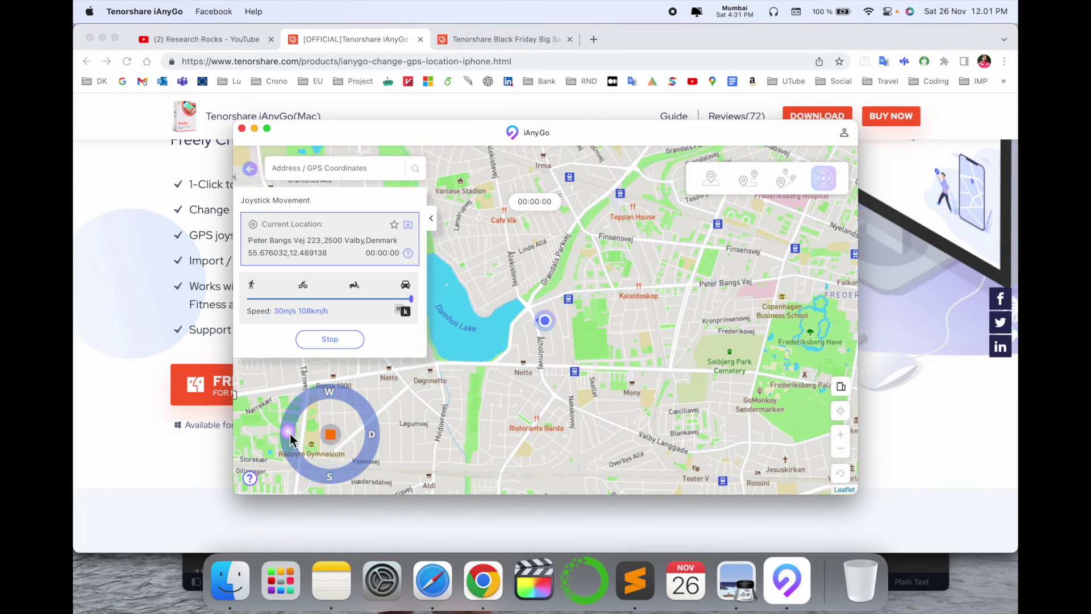
click(332, 392)
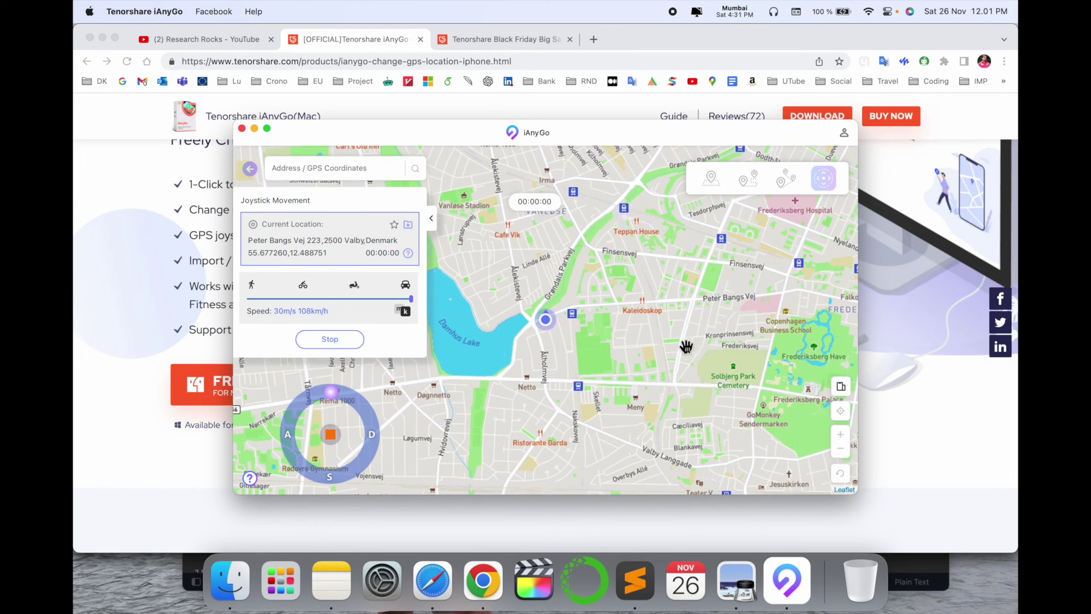
mouse_move(407, 253)
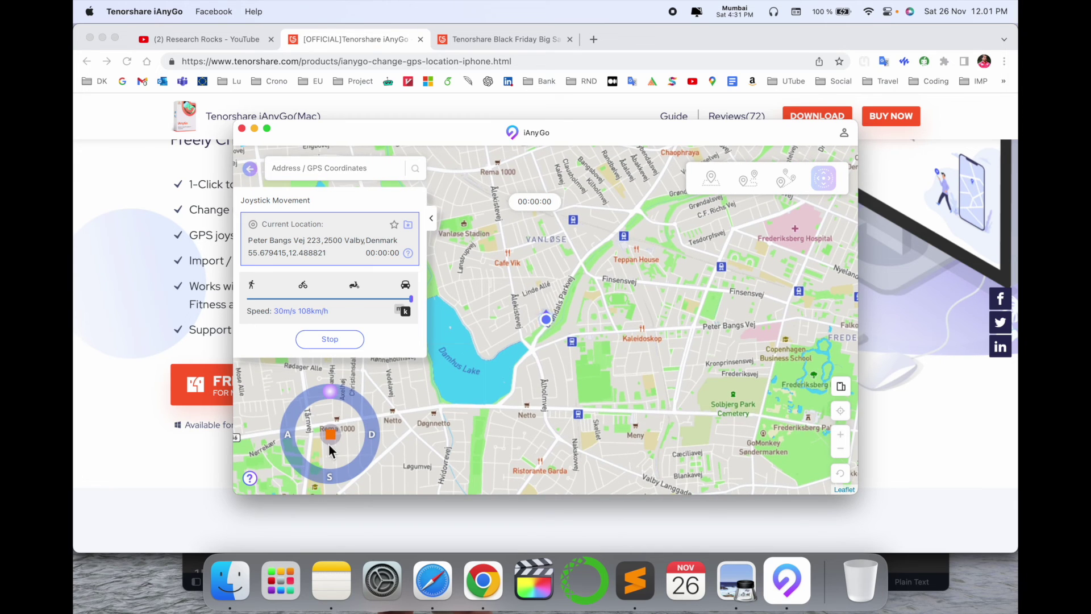
click(332, 337)
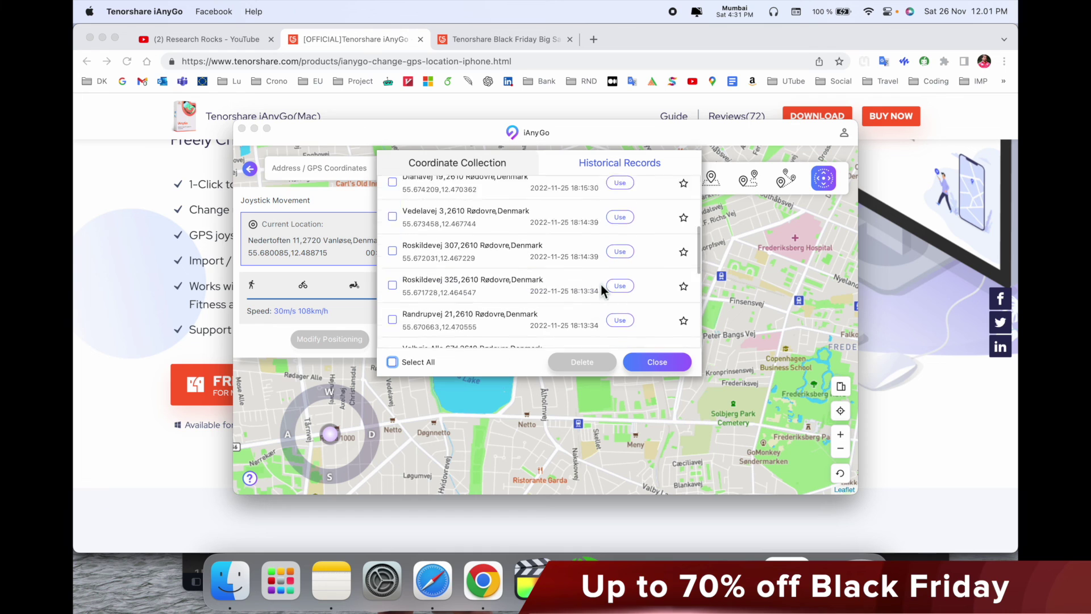
click(395, 196)
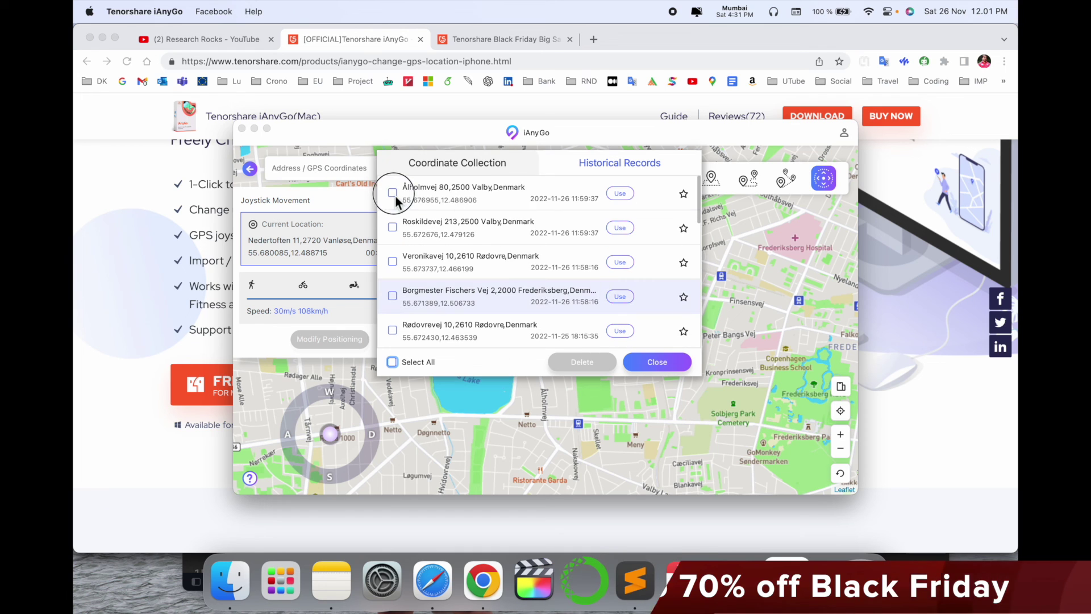
click(615, 195)
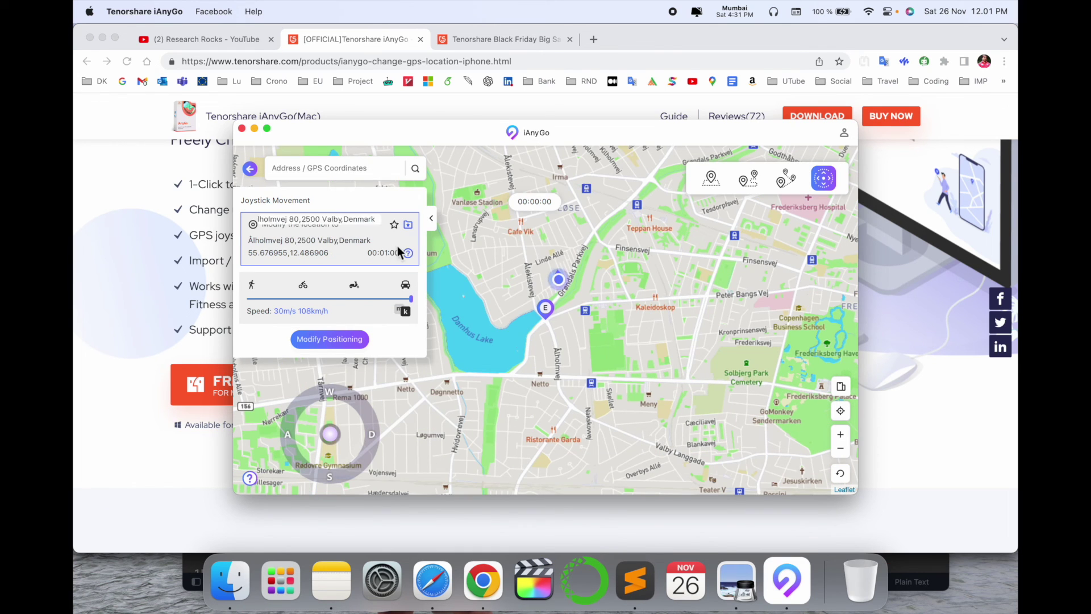
mouse_move(407, 255)
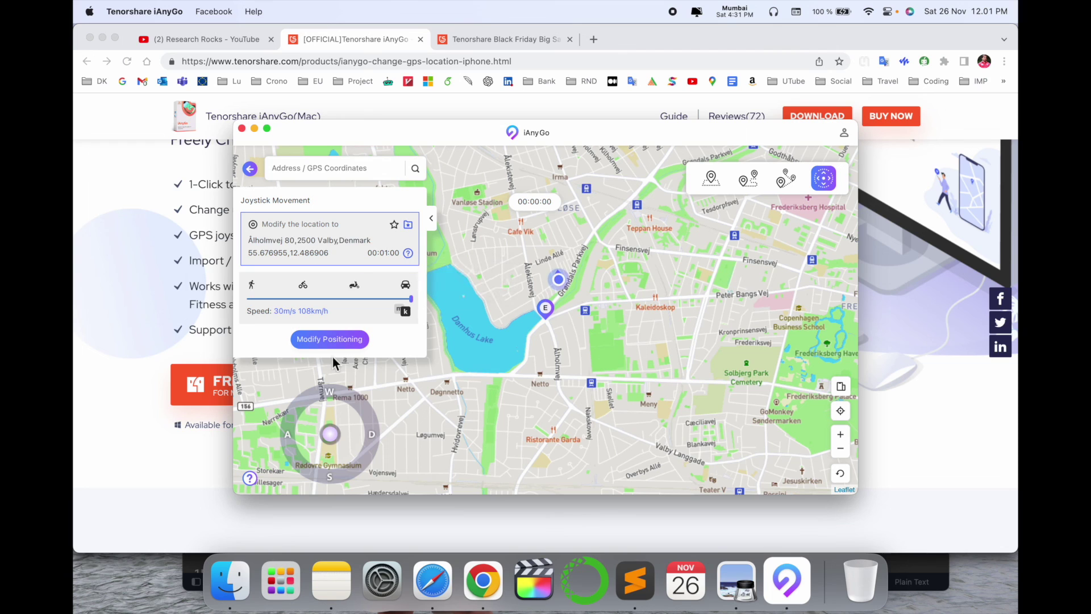